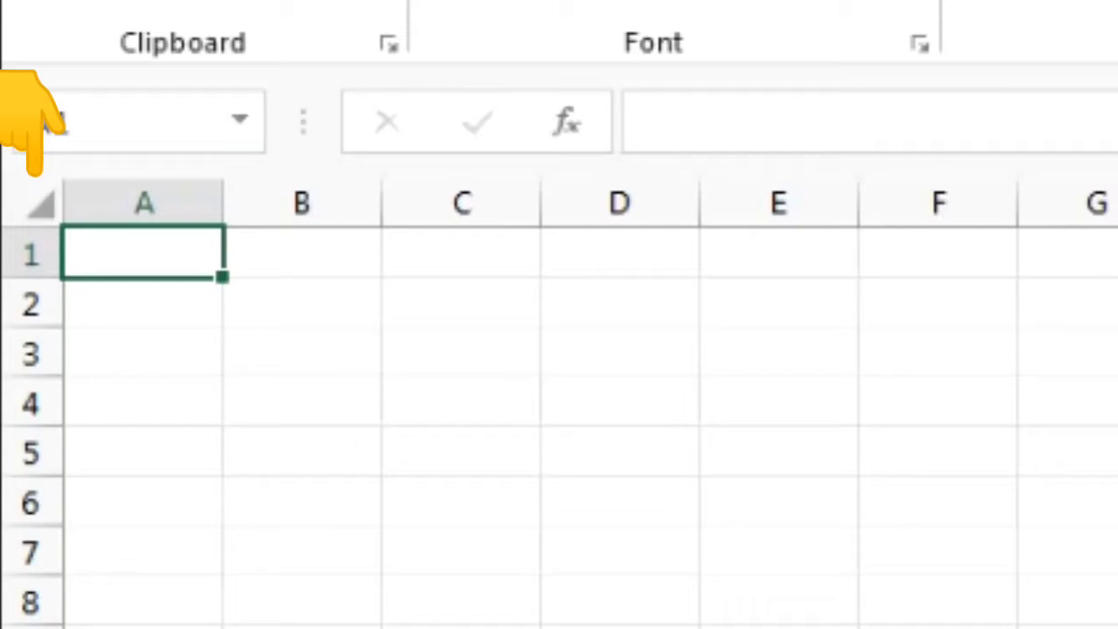
Select every cell in the worksheet twice, clearing the selection each time
left_click(40, 205)
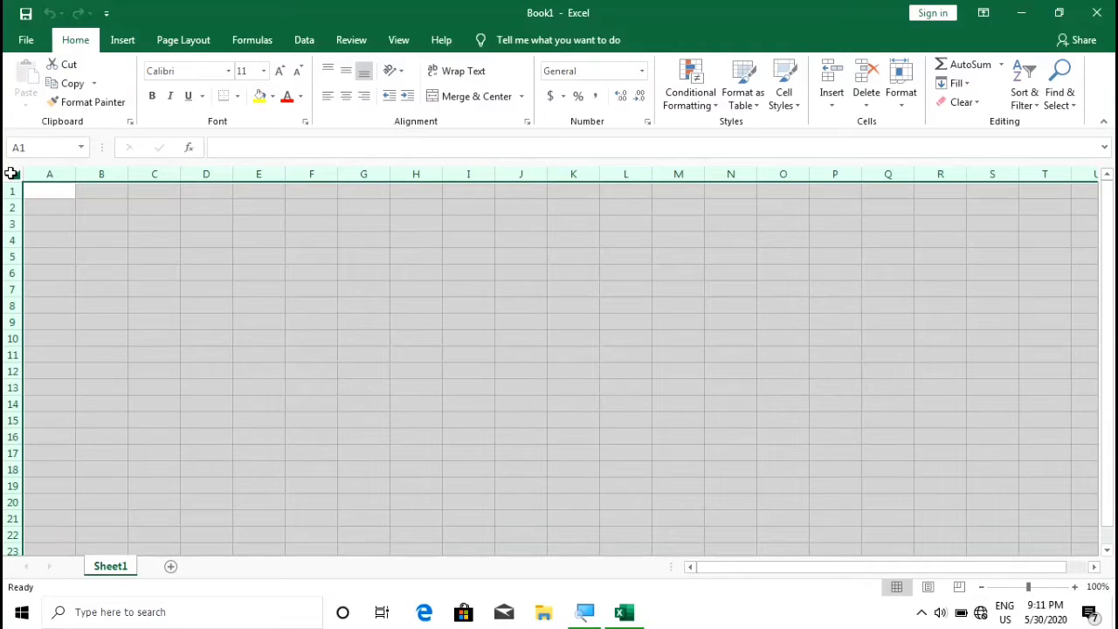
left_click(88, 212)
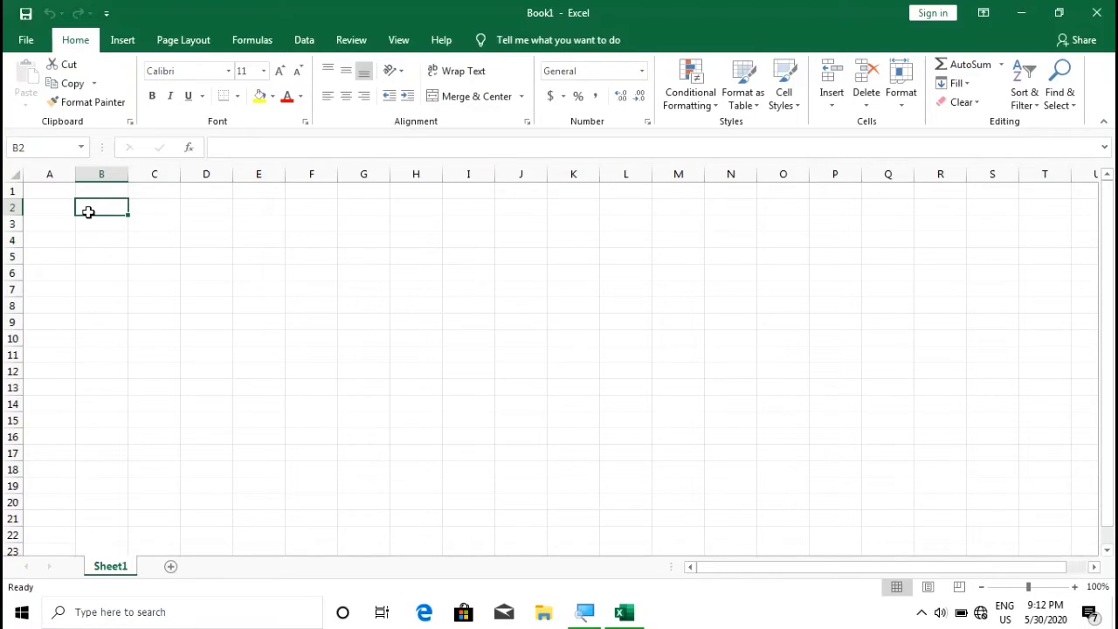
key("ctrl+a")
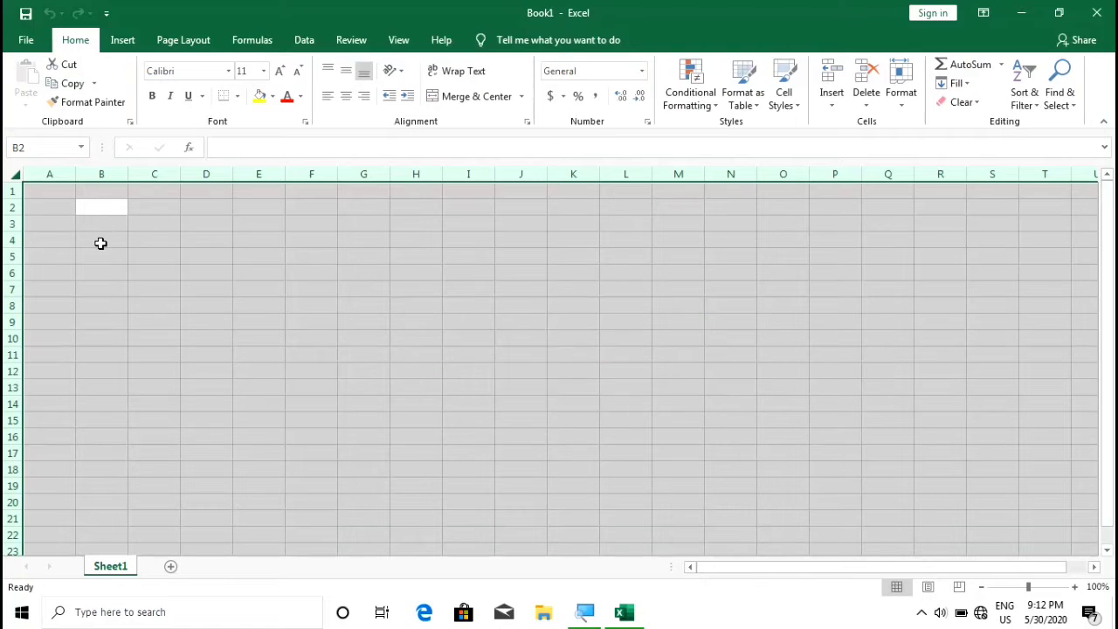
left_click(101, 243)
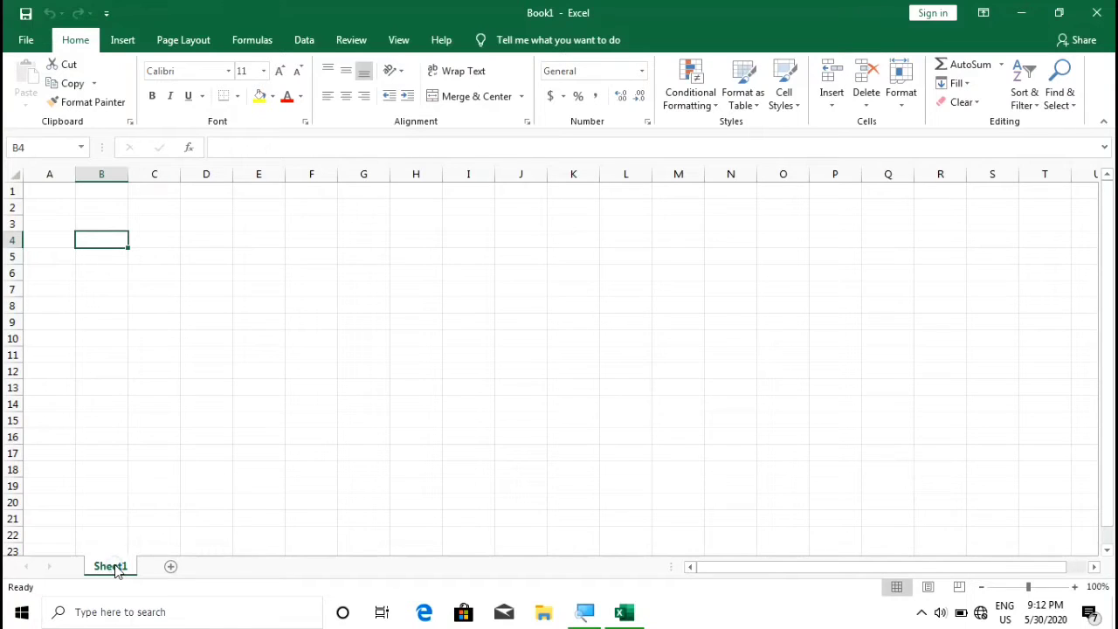
Rename the Sheet1 tab to a person's three-word name, typed in lowercase
right_click(116, 567)
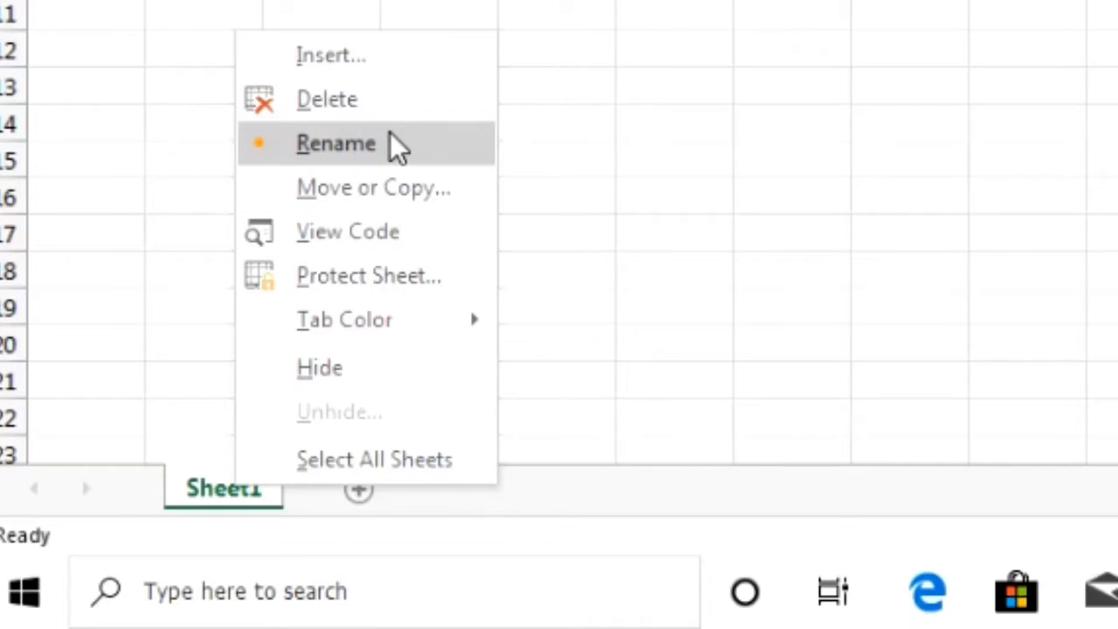
left_click(397, 147)
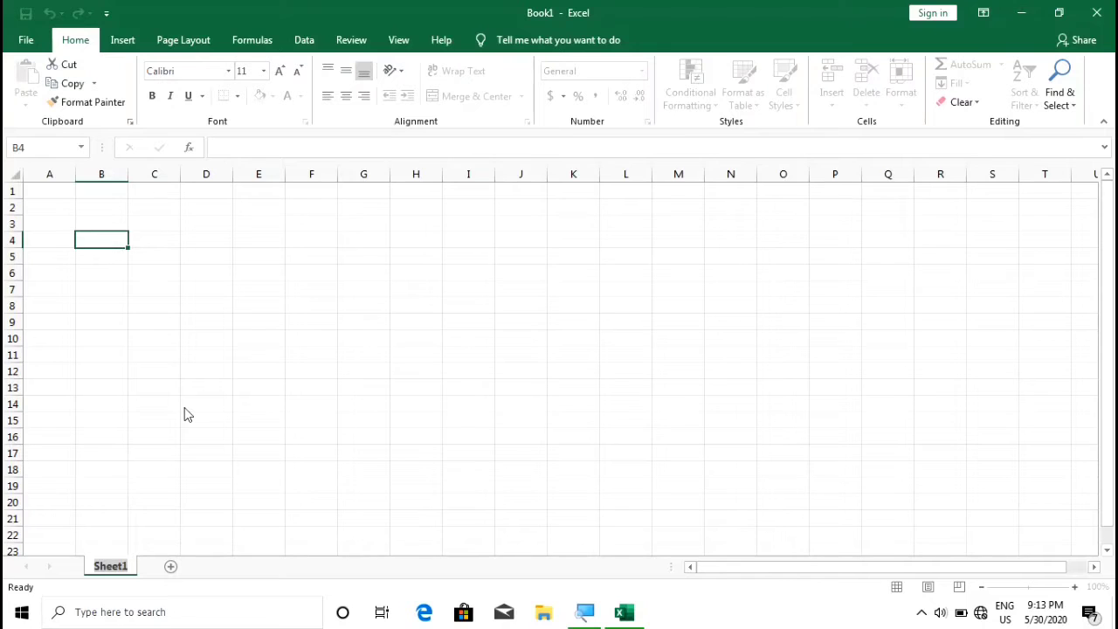
double_click(111, 566)
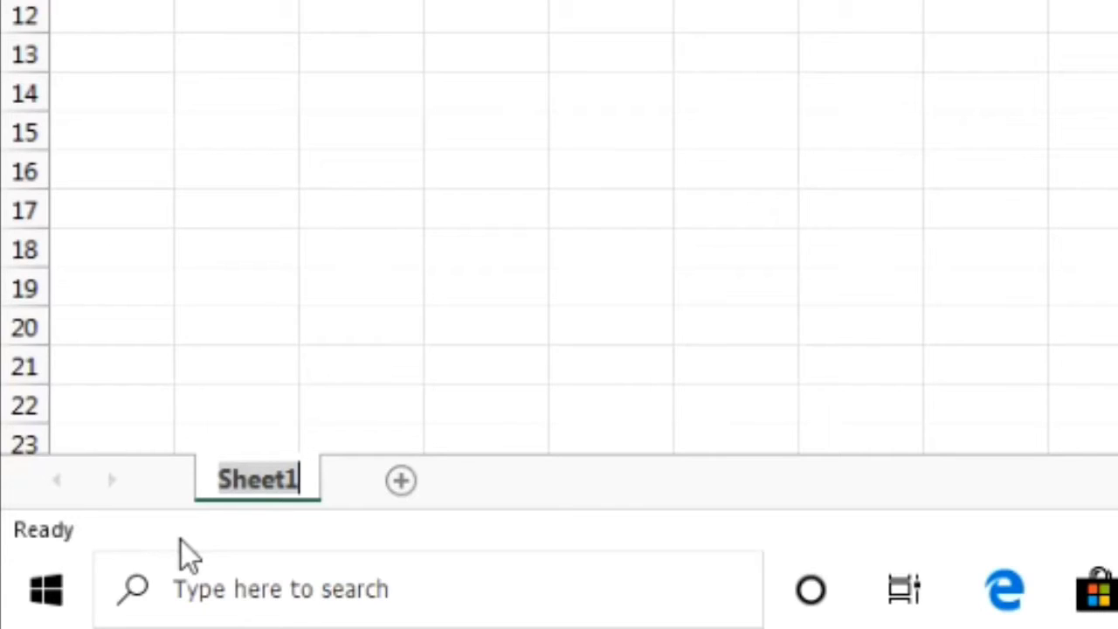
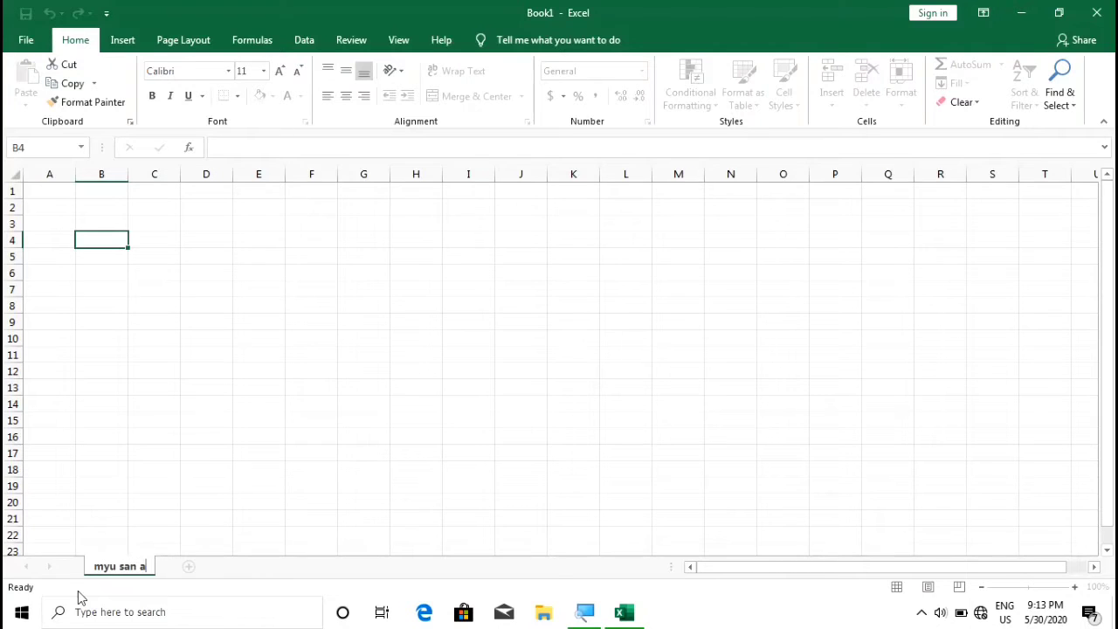
key("Return")
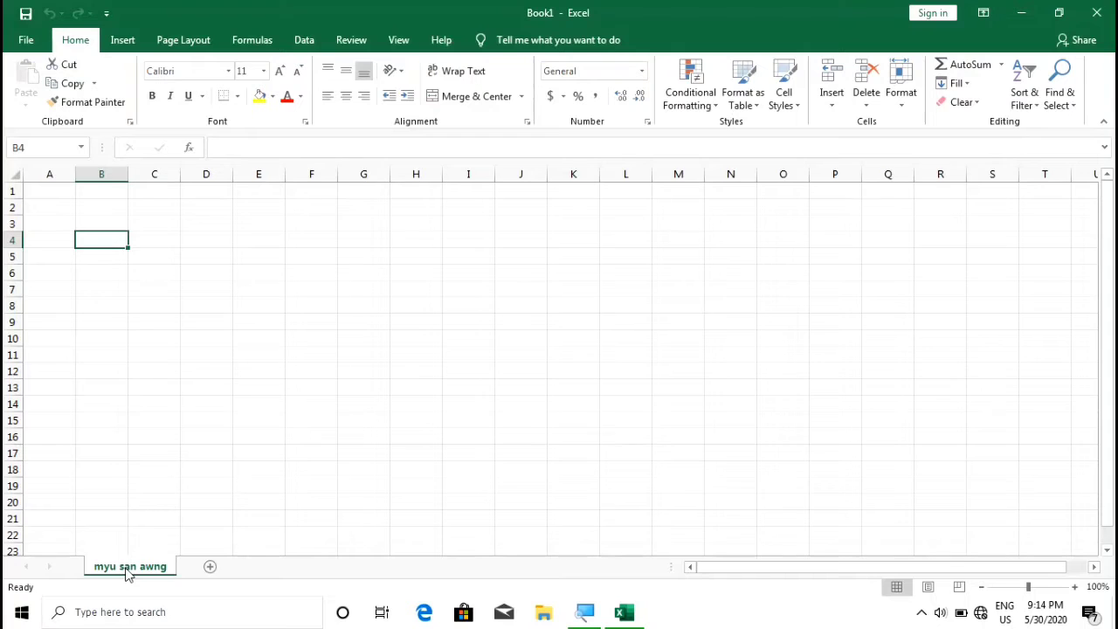
Insert a blank worksheet ahead of the renamed sheet through the Insert dialog
right_click(128, 570)
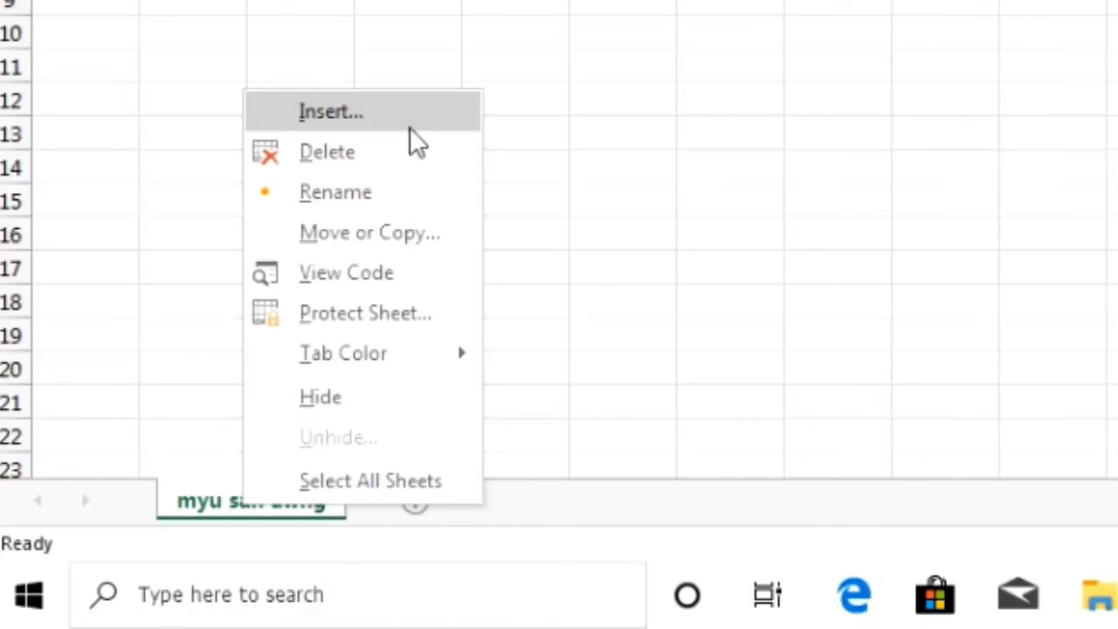
left_click(412, 129)
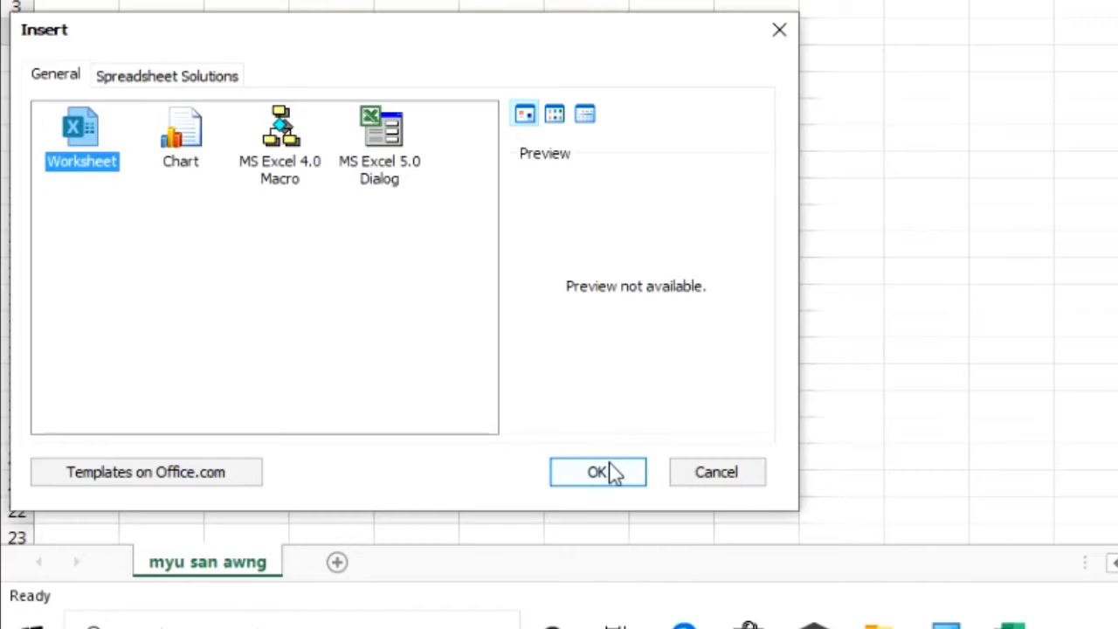
left_click(611, 471)
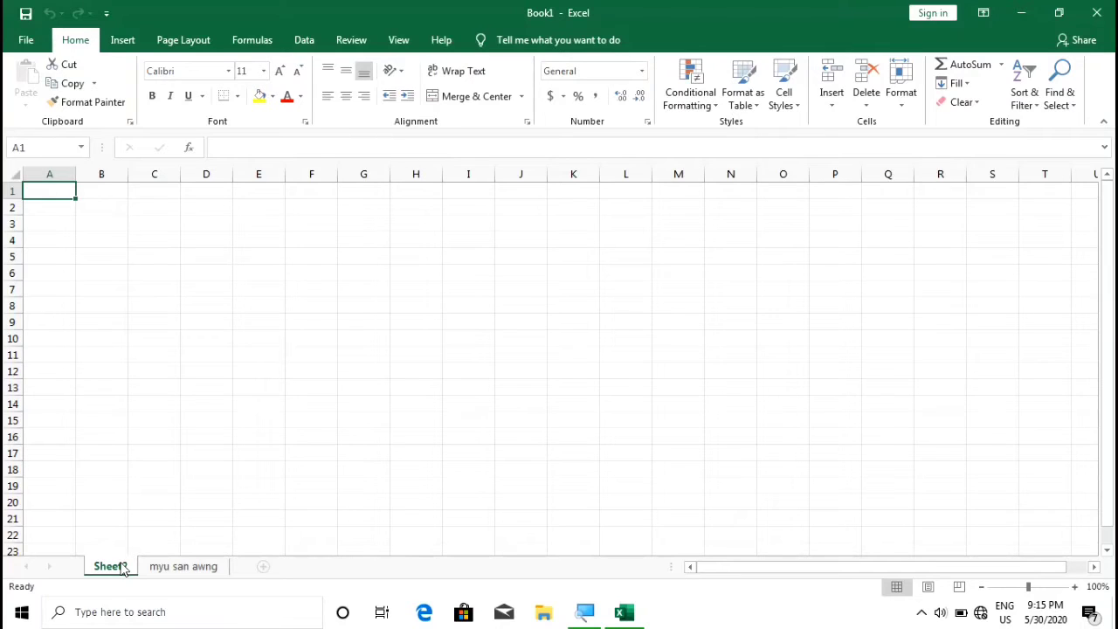
Rename Sheet2 to a person's surname, then switch to the other sheet and back
right_click(124, 568)
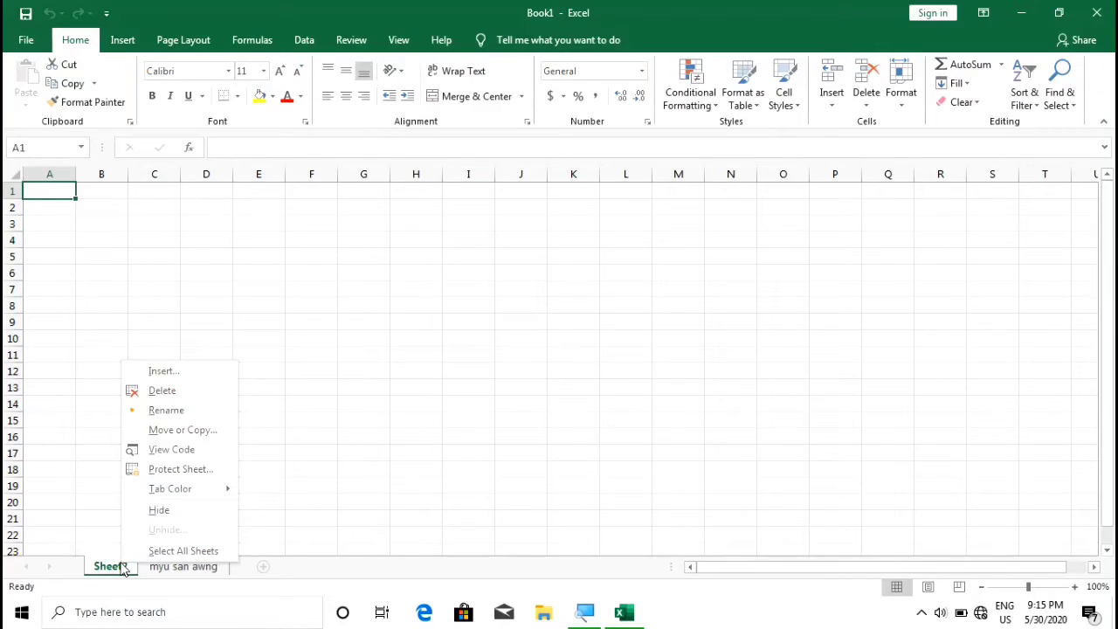
left_click(166, 411)
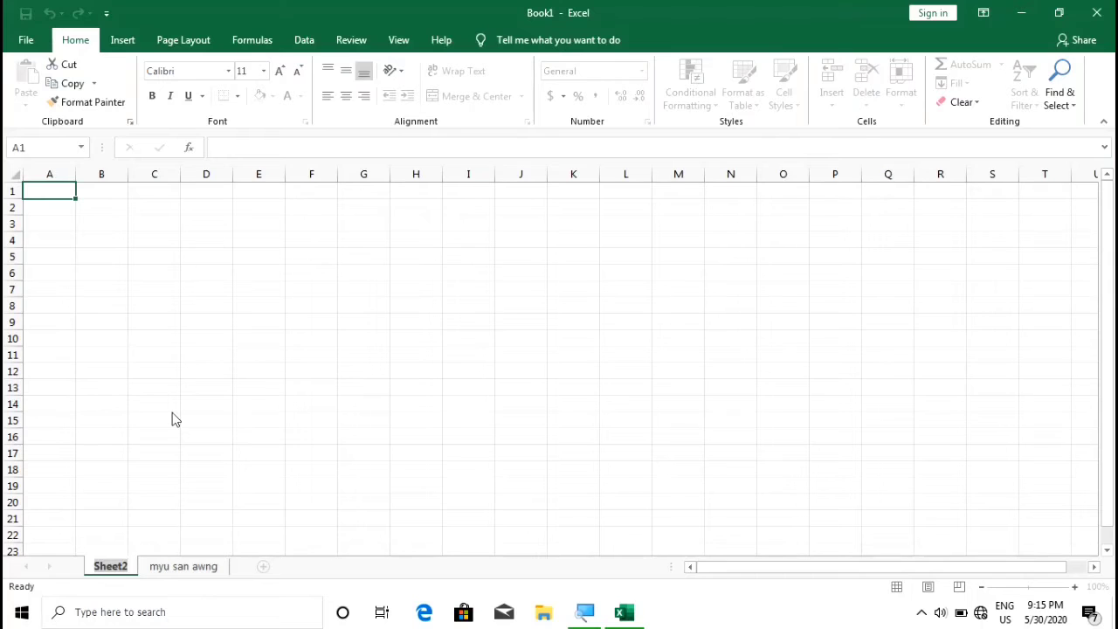
type("Maran")
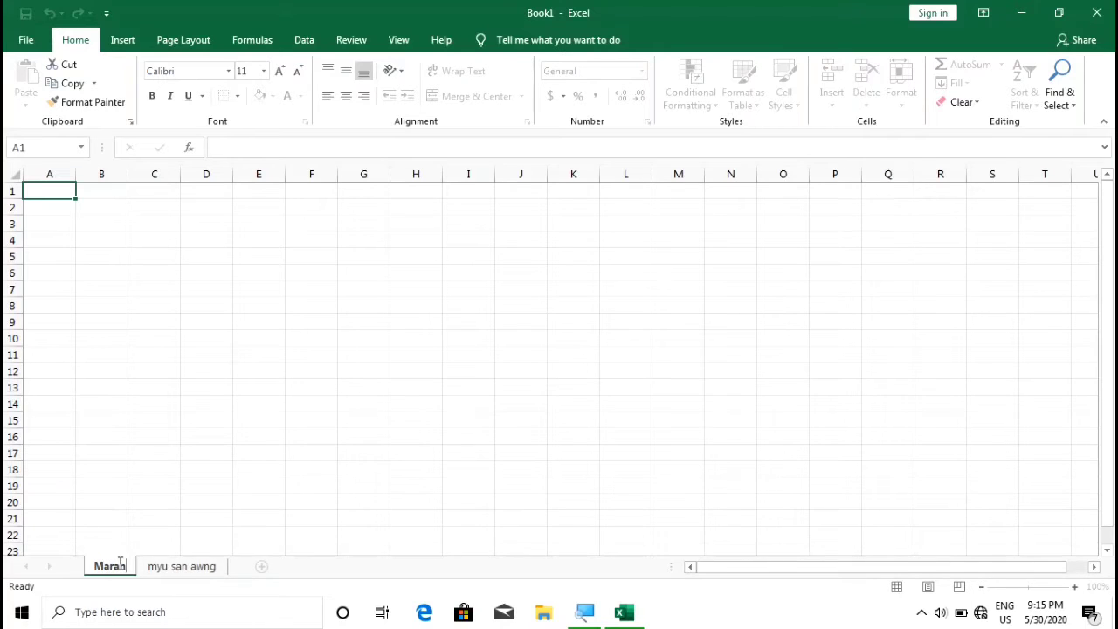
key("Return")
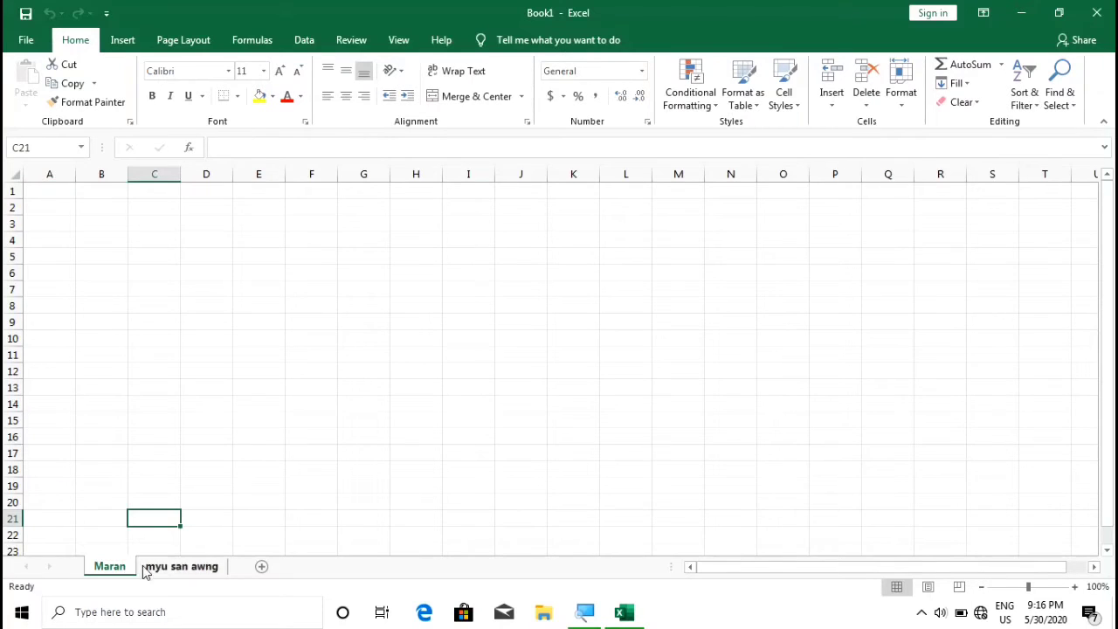
left_click(151, 568)
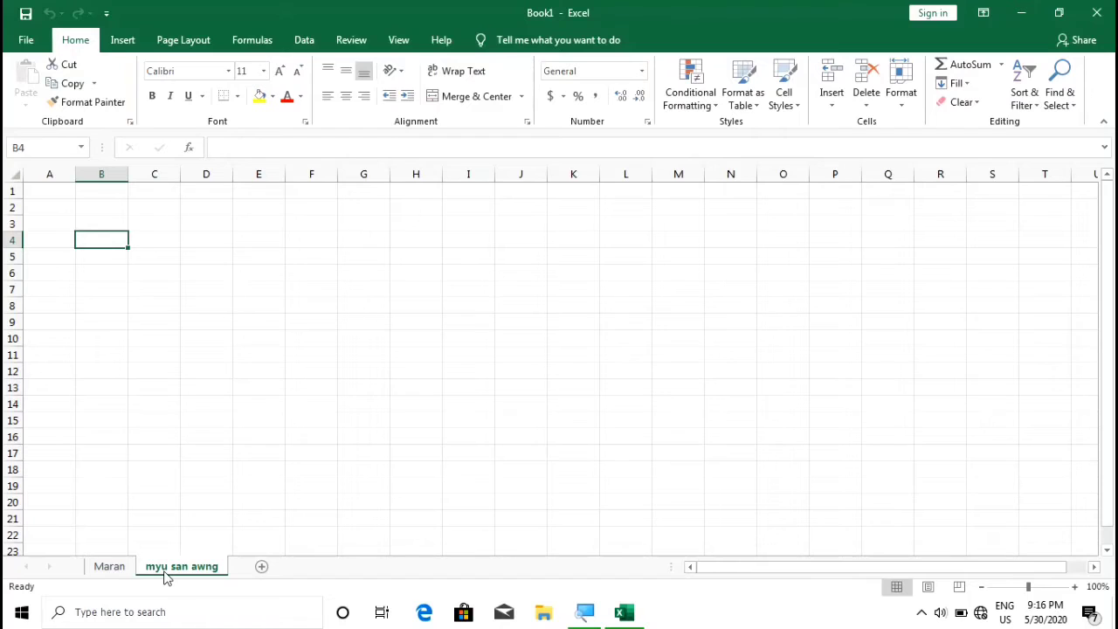
left_click(111, 567)
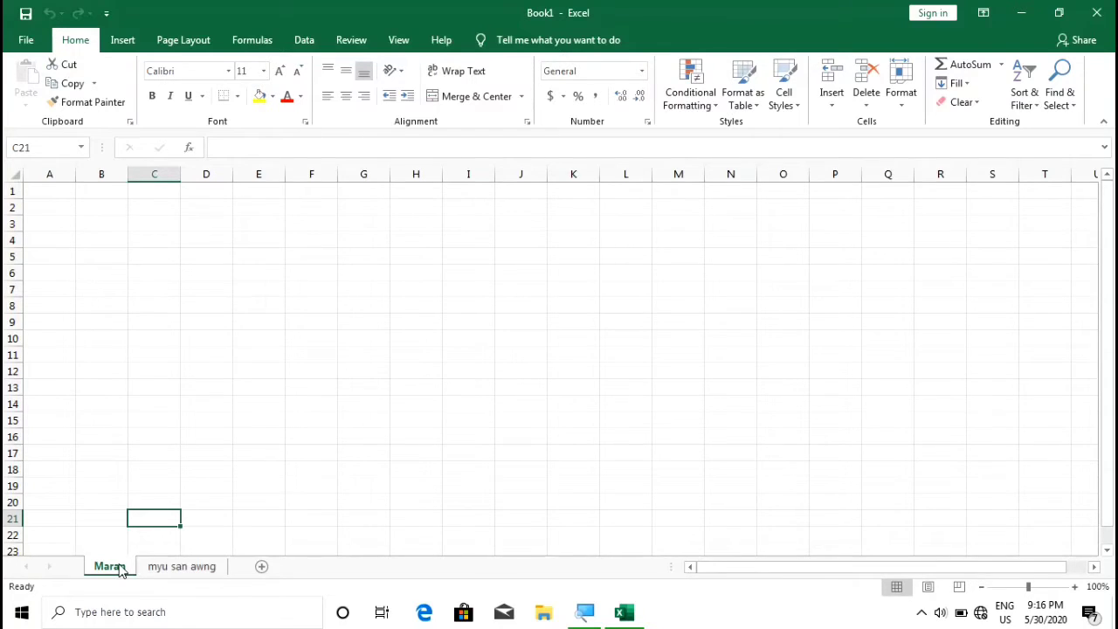
Add a new blank Sheet3 between the two renamed sheets with the New sheet button
right_click(119, 569)
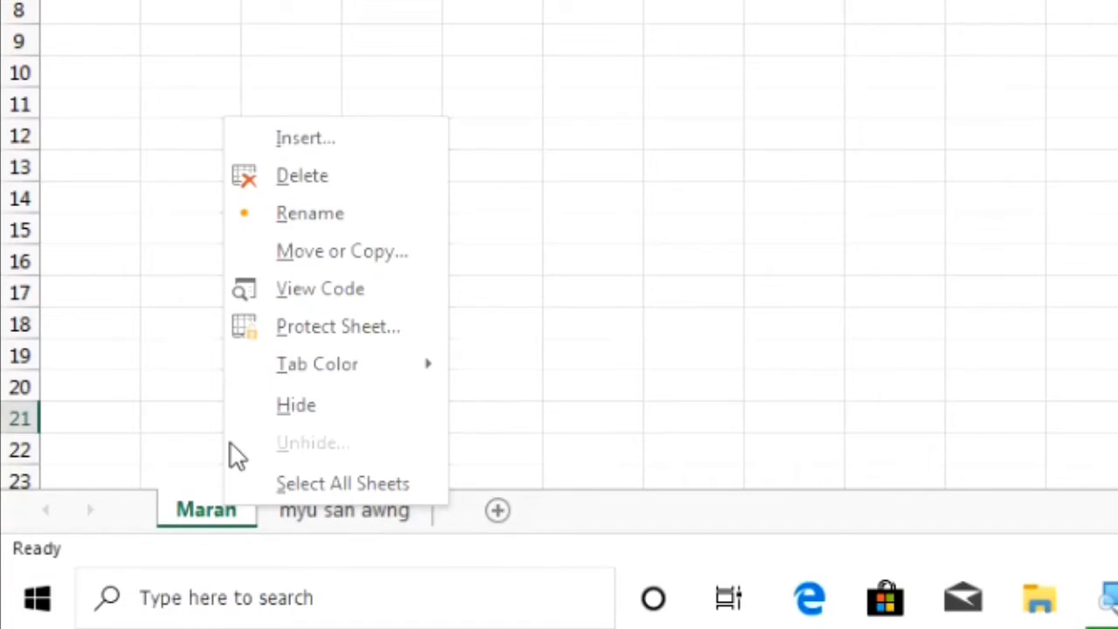
left_click(219, 515)
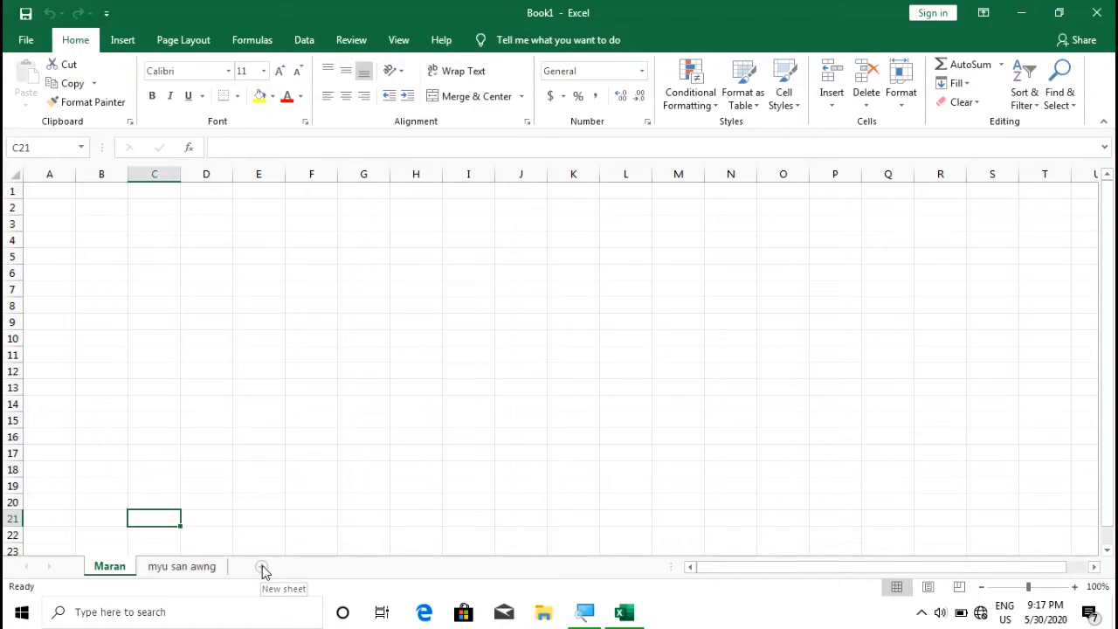
left_click(263, 569)
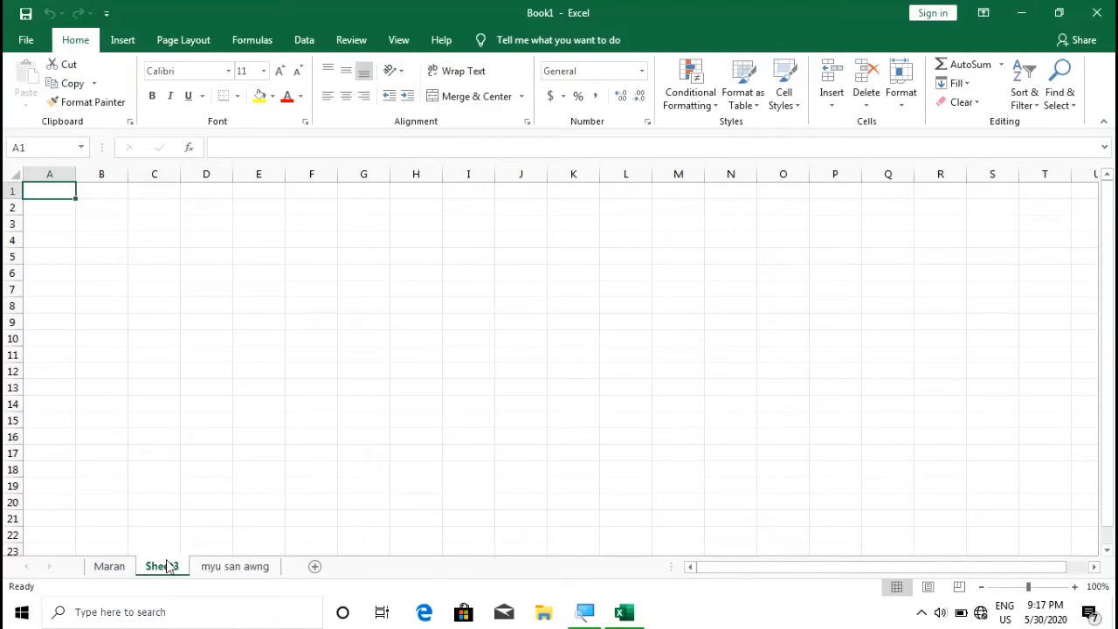
Rename the Sheet3 tab to 'tubu'
right_click(166, 565)
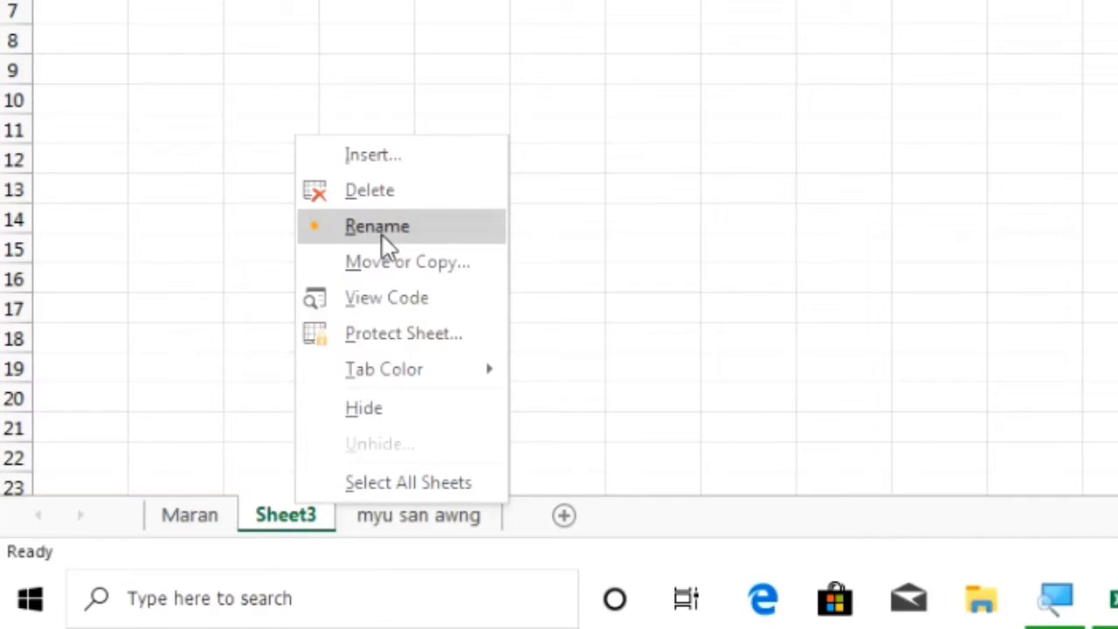
left_click(289, 520)
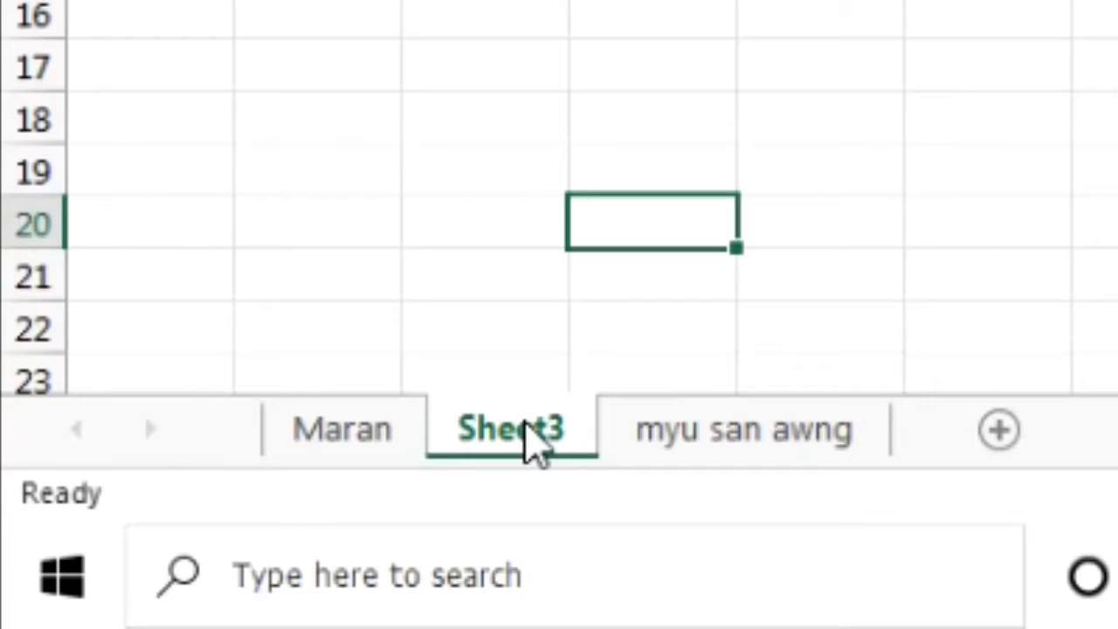
double_click(529, 428)
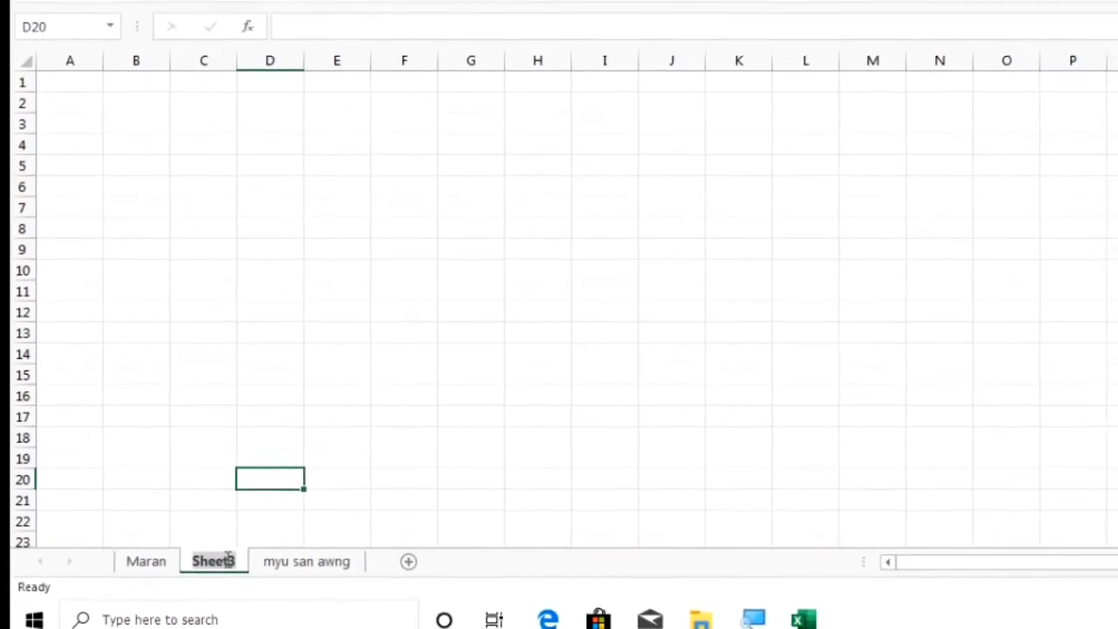
type("tubu")
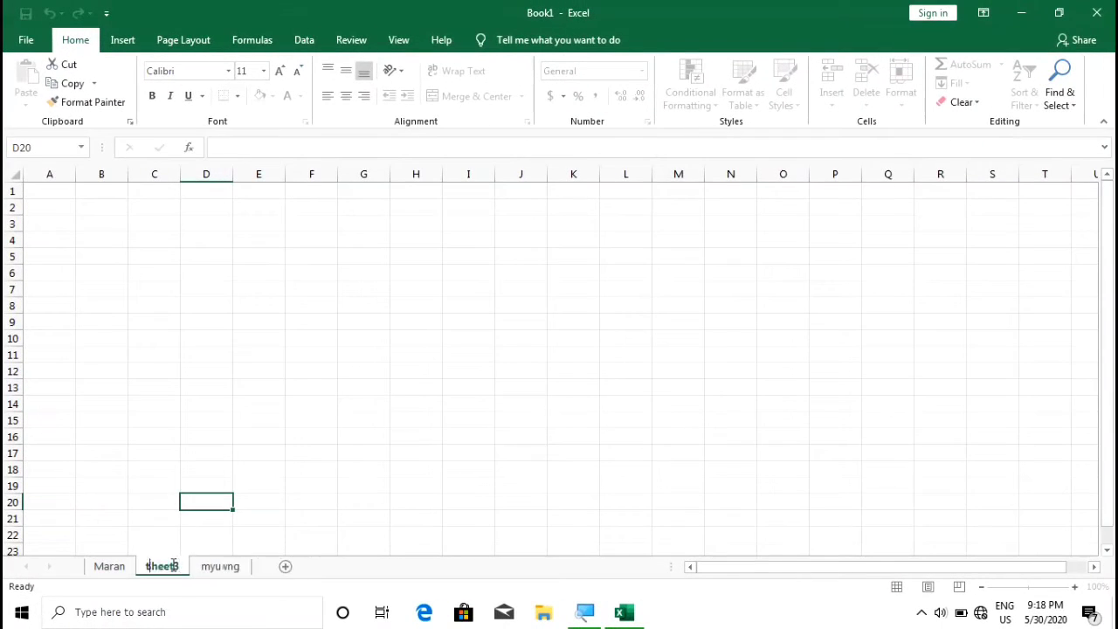
key("Return")
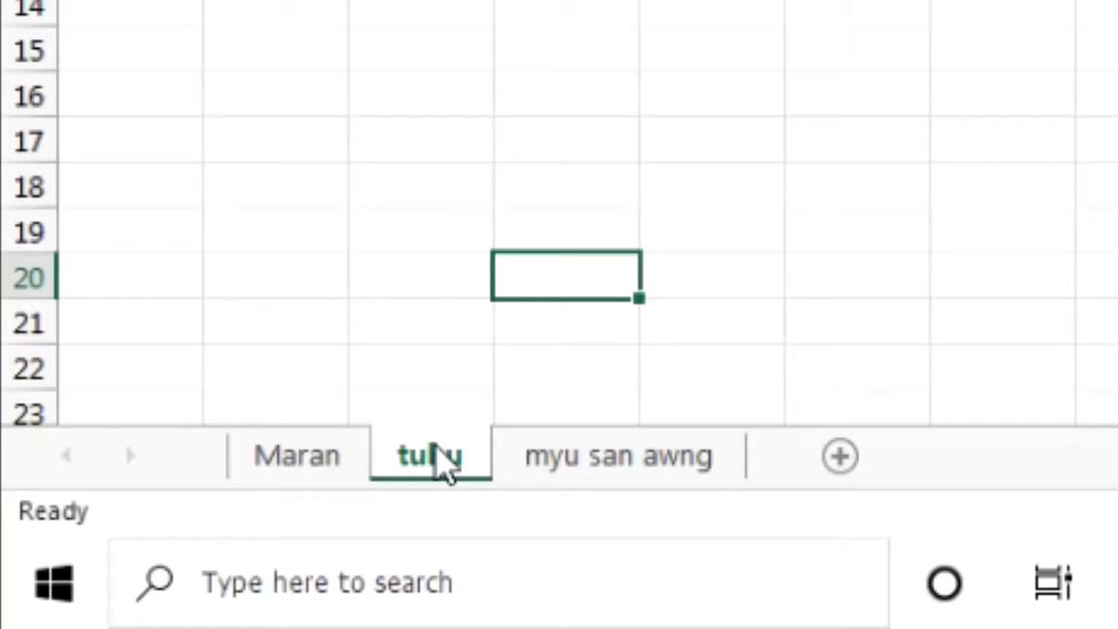
Drag the tubu sheet tab to the front of the workbook, ahead of the surname sheet
left_click_drag(435, 445, 230, 447)
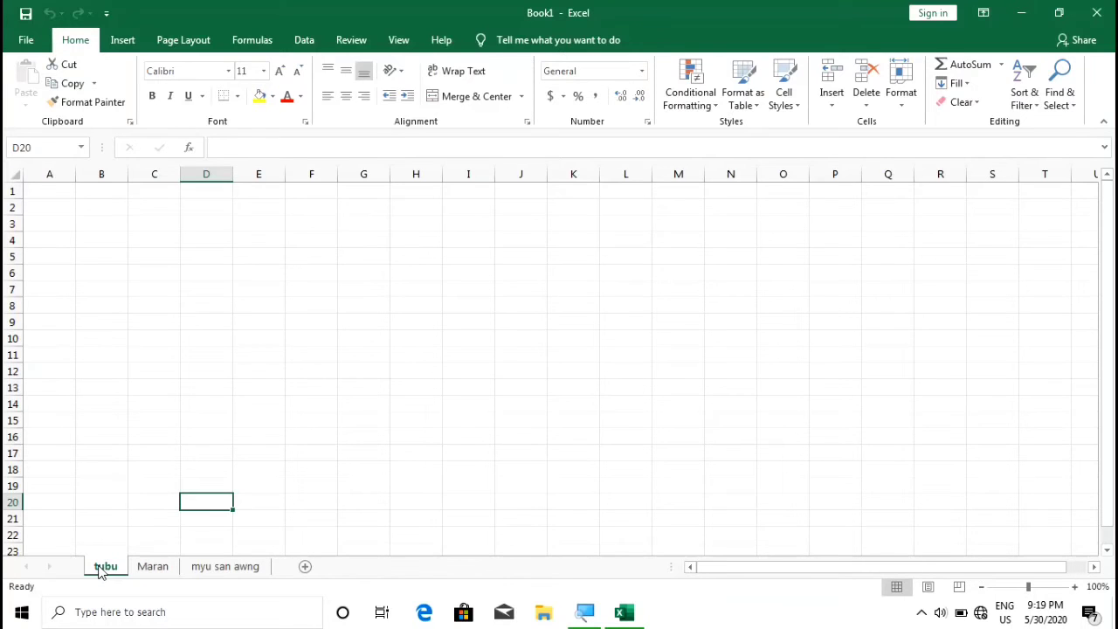
Change the tubu sheet name to 'Tubu' with a capital T
double_click(103, 566)
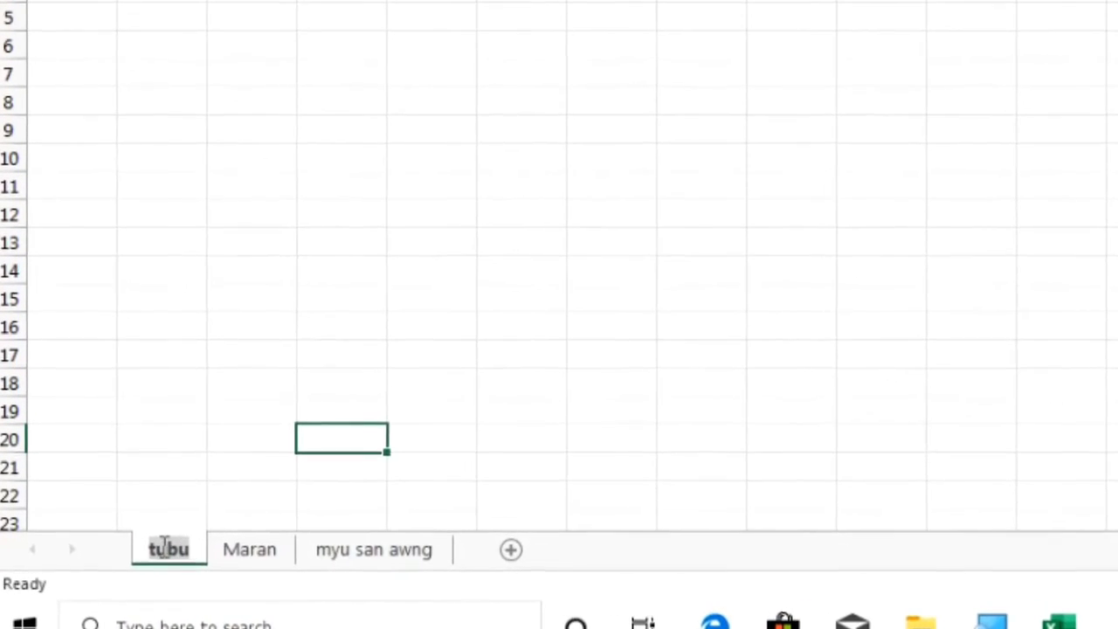
left_click(150, 547)
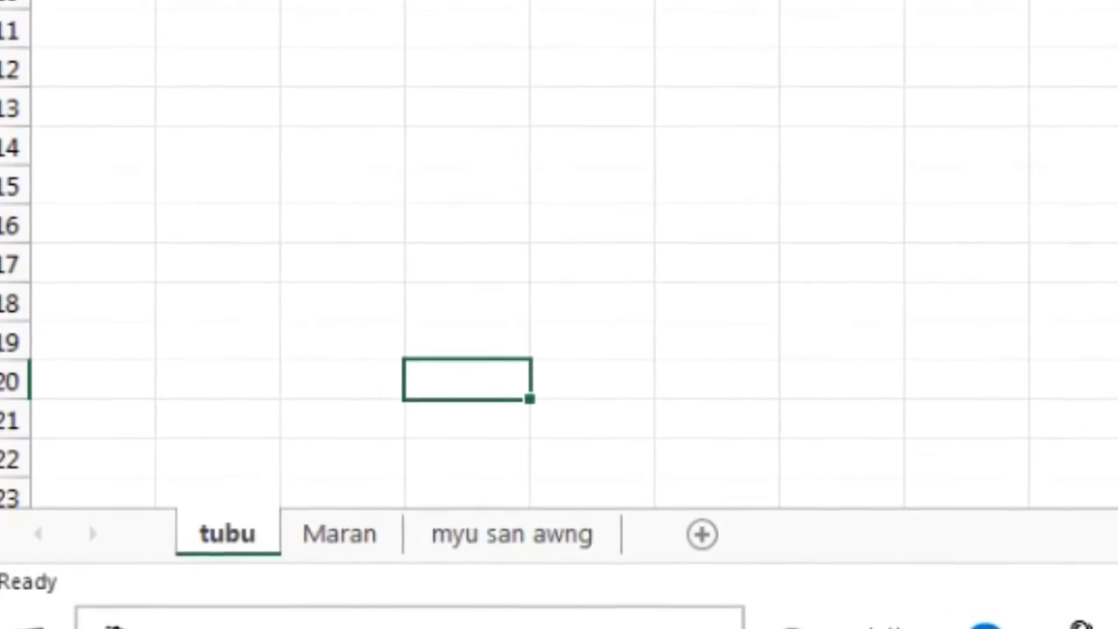
key("BackSpace")
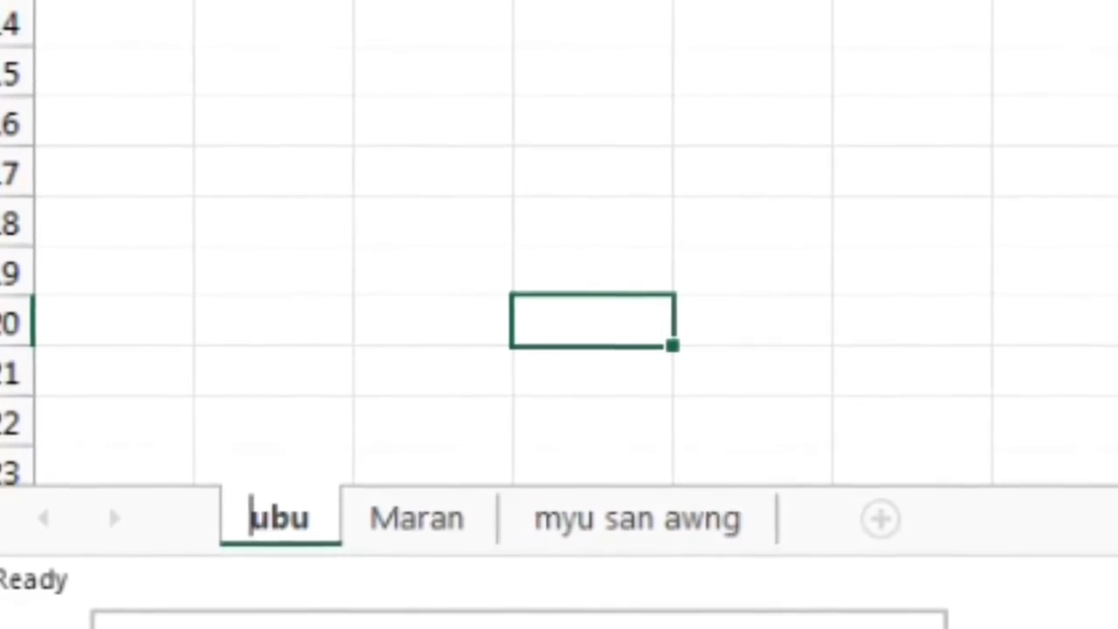
type("T")
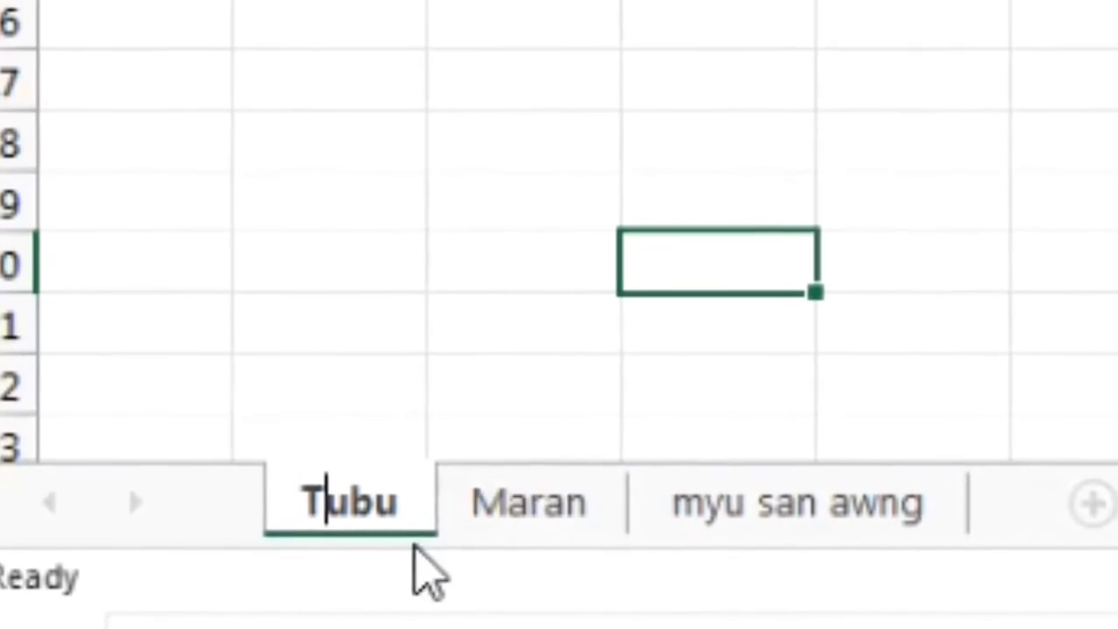
left_click(698, 511)
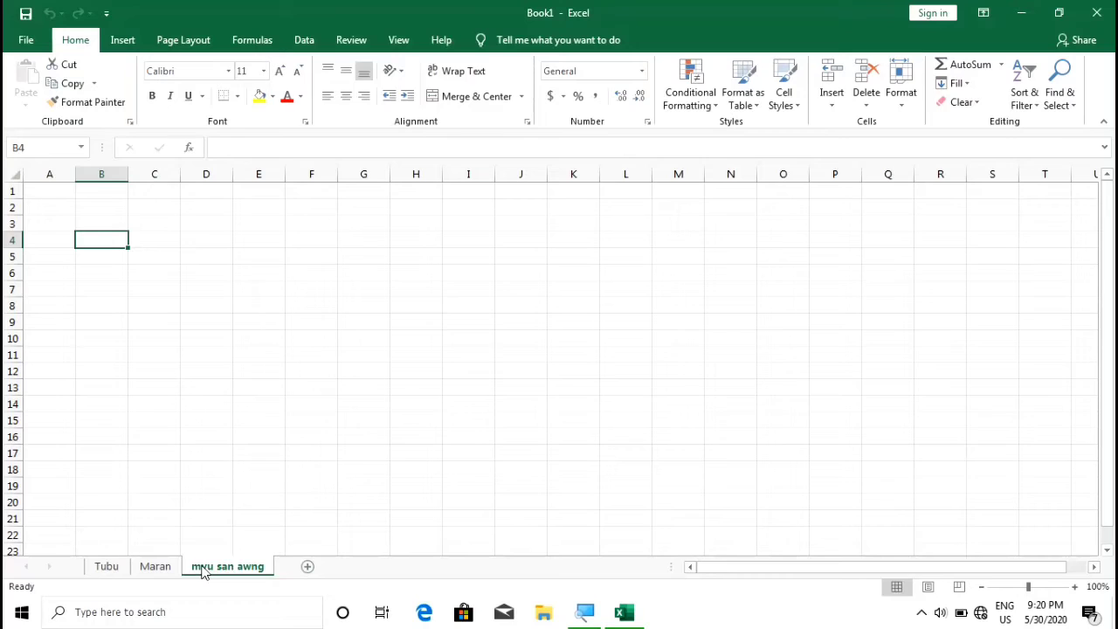
Capitalise each word of the three-word sheet name, then view each of the three sheets
double_click(202, 568)
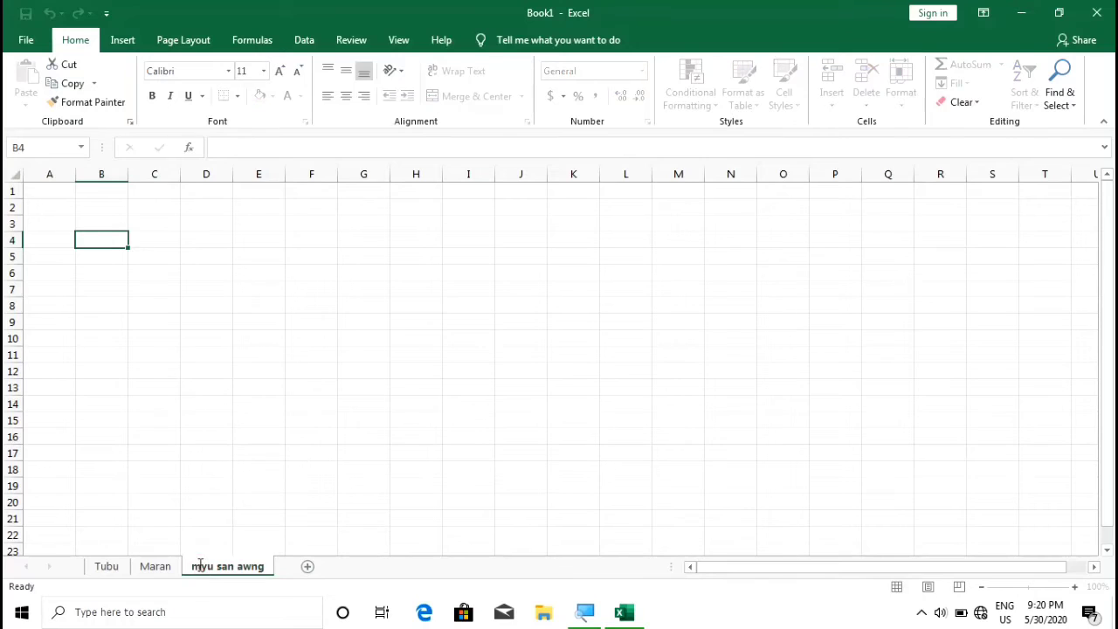
key("Home")
key("Delete")
type("Myu S")
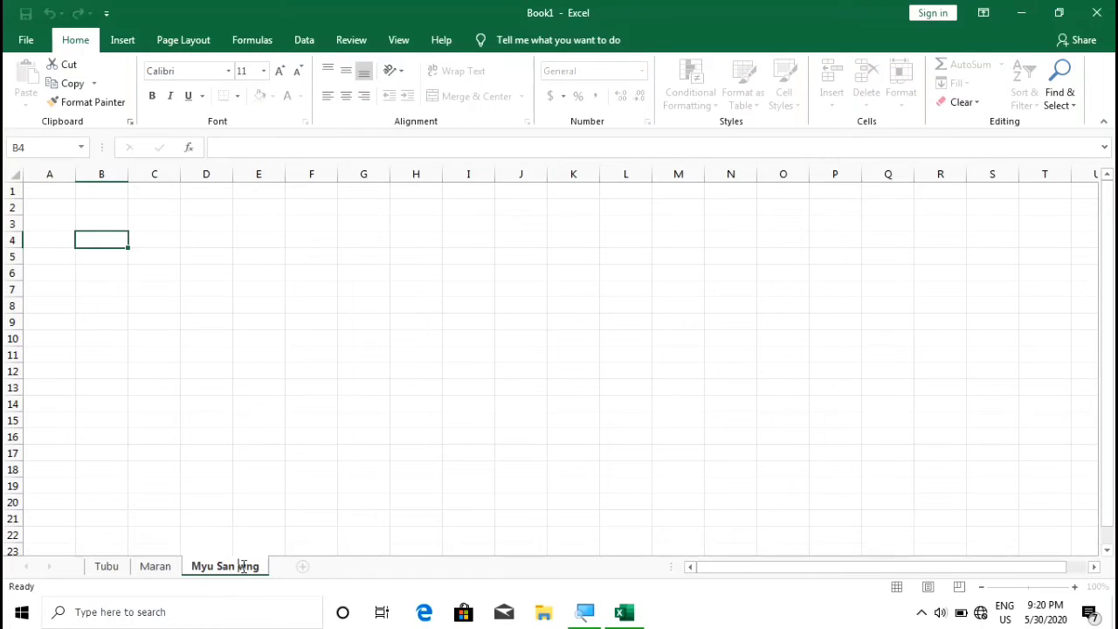
key("Right")
key("Right")
key("Right")
key("Delete")
type("A")
key("Return")
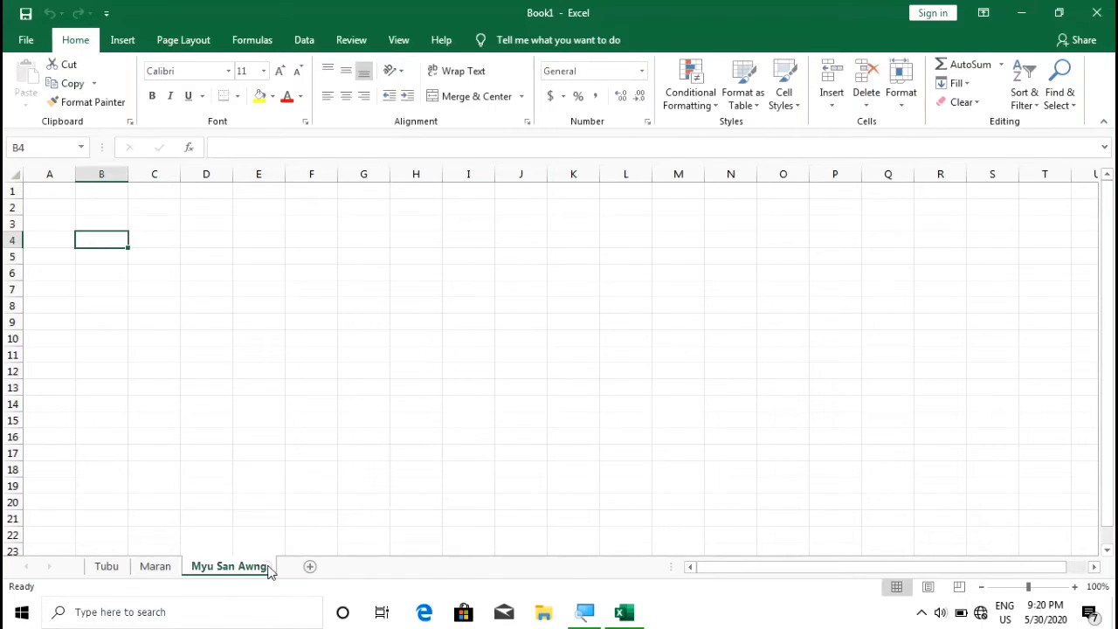
left_click(106, 566)
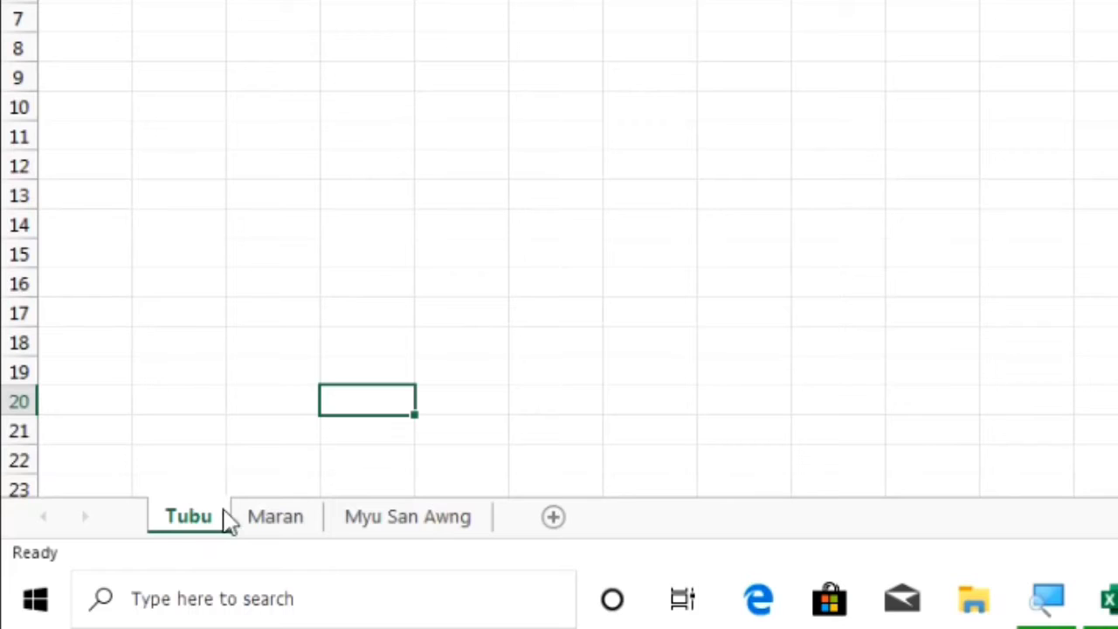
left_click(264, 519)
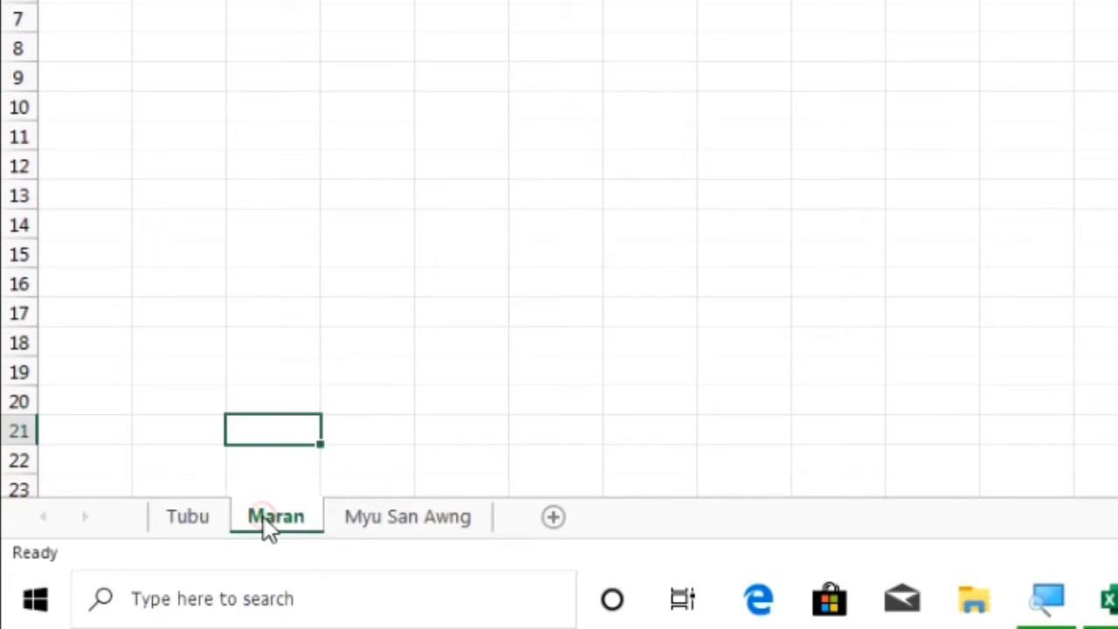
left_click(369, 524)
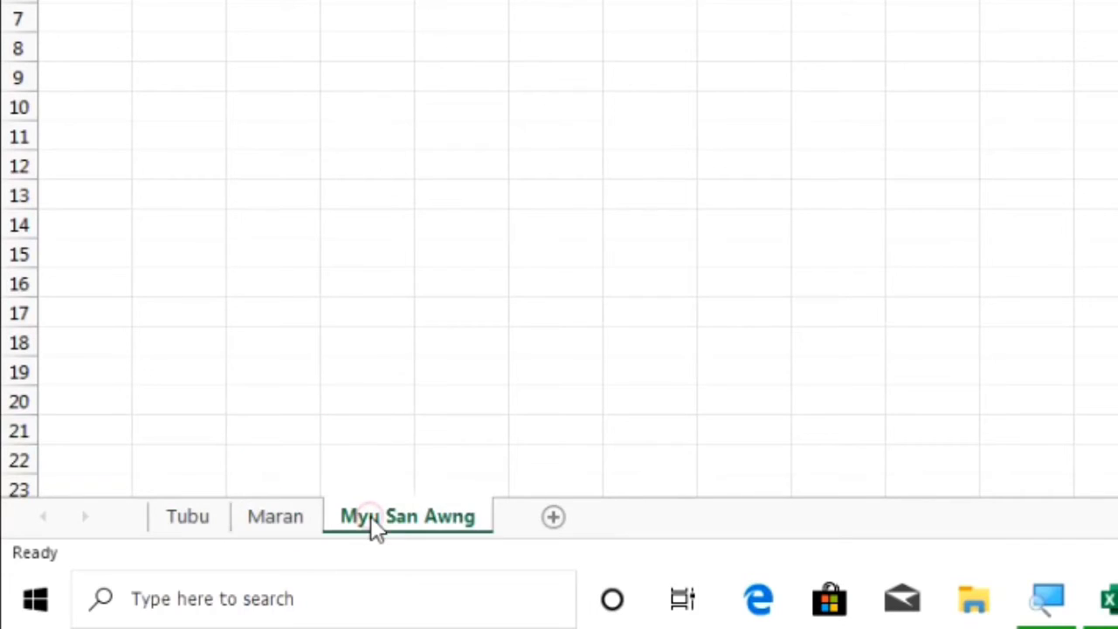
Bring up the Tubu tab's colour choices, then back out without picking a colour
left_click(200, 526)
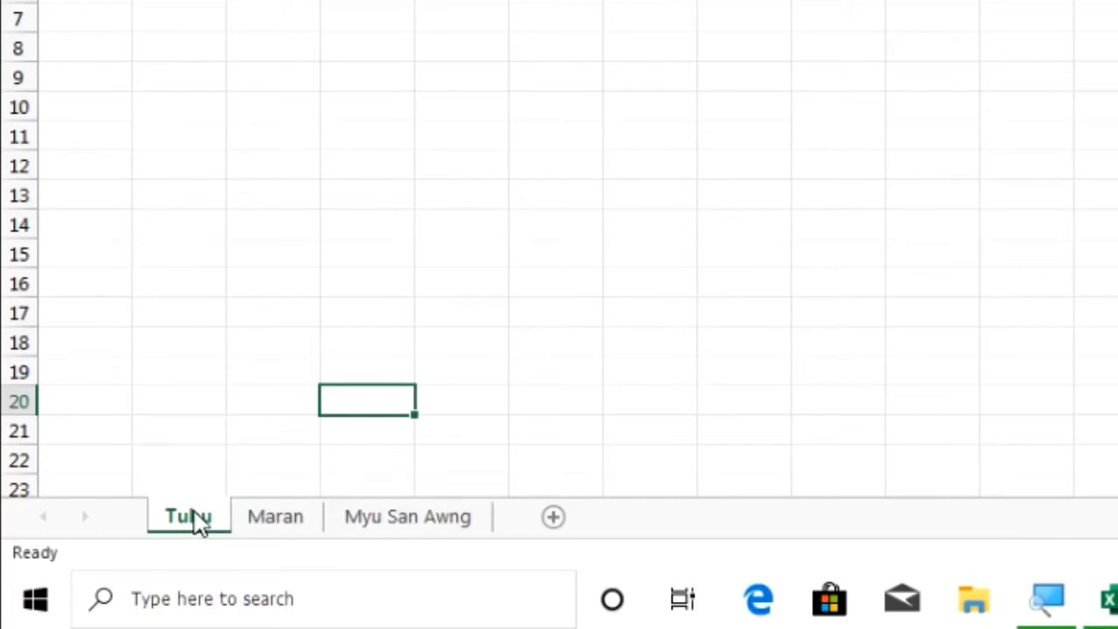
right_click(200, 524)
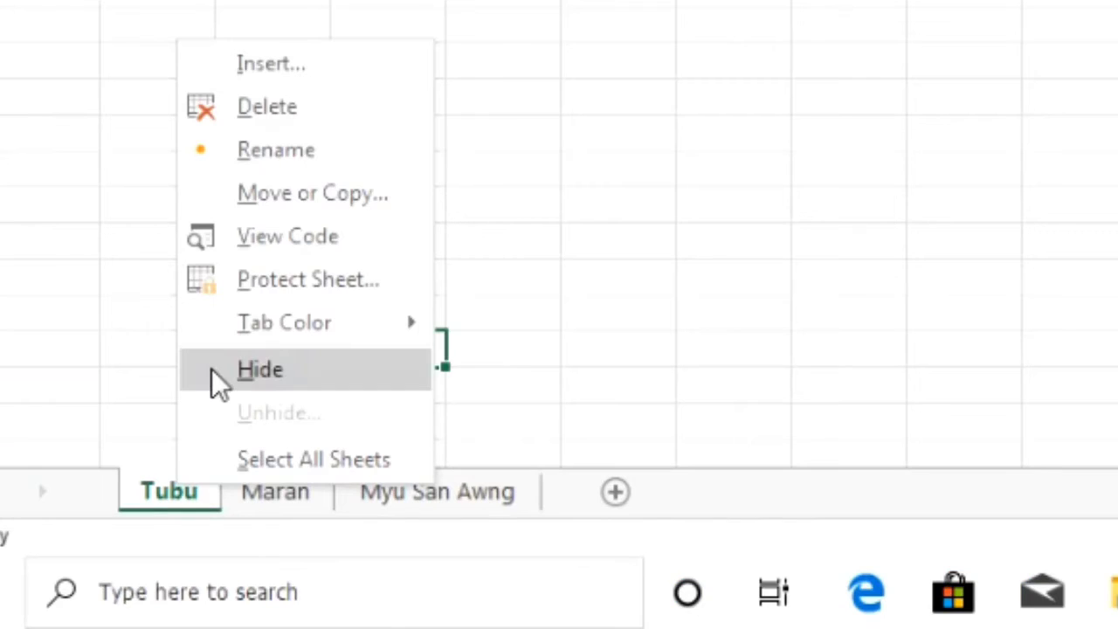
mouse_move(253, 339)
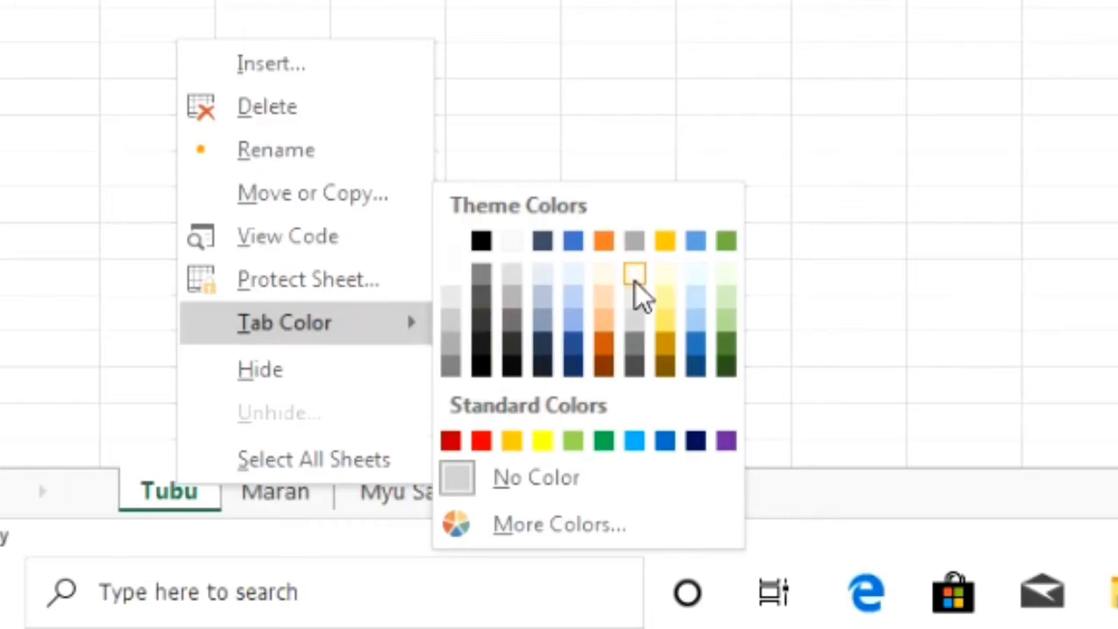
key("Escape")
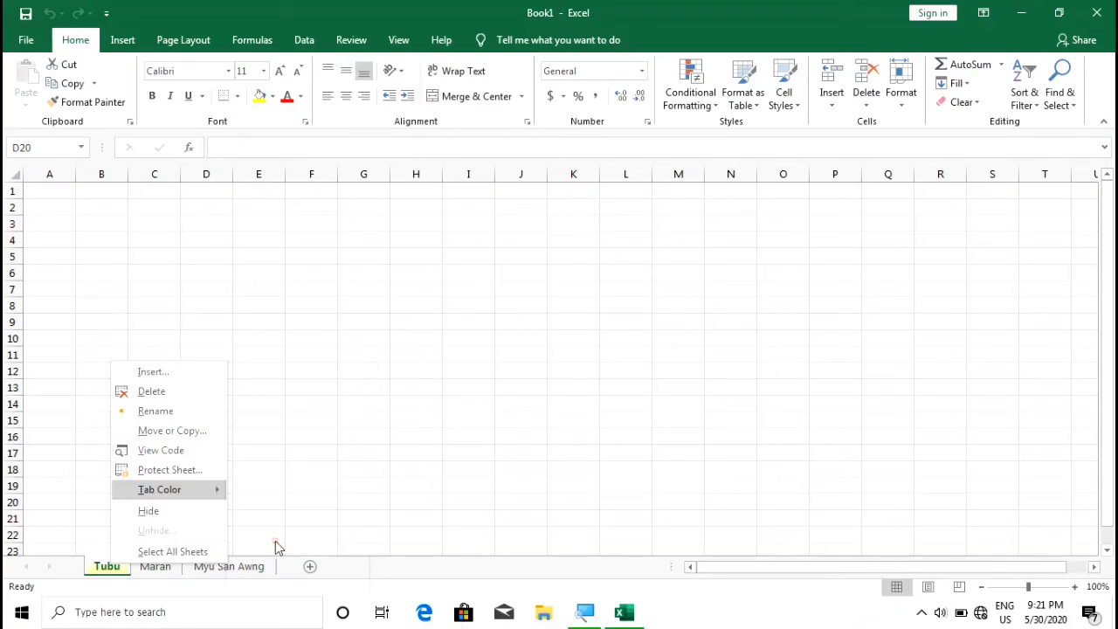
key("Escape")
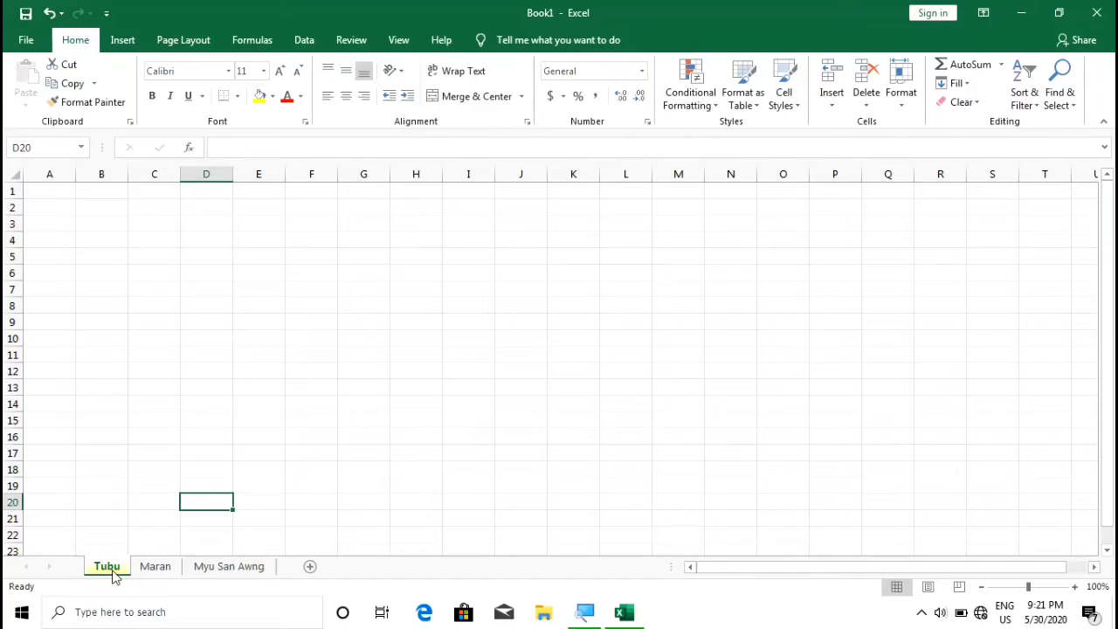
Set the three-word-name sheet's tab colour to Red from Standard Colors
left_click(200, 569)
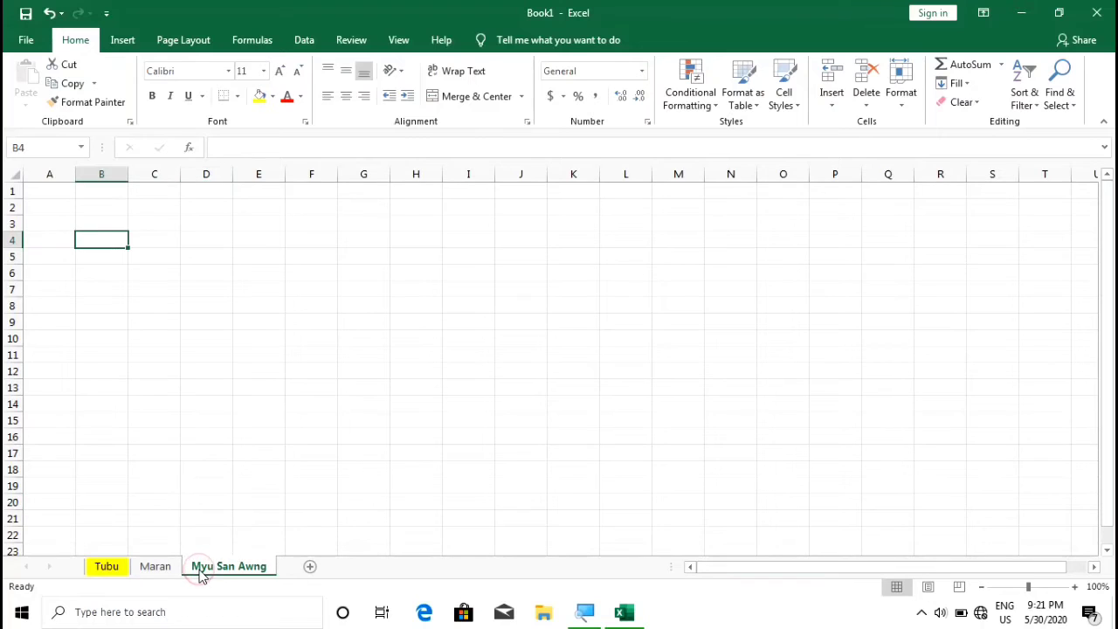
right_click(200, 569)
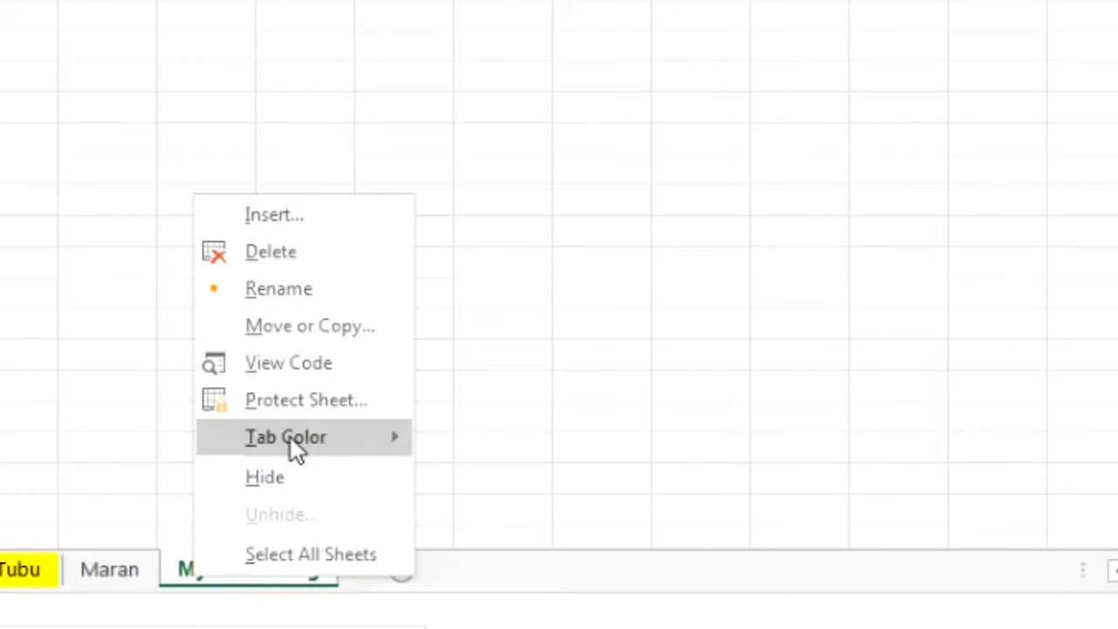
mouse_move(296, 437)
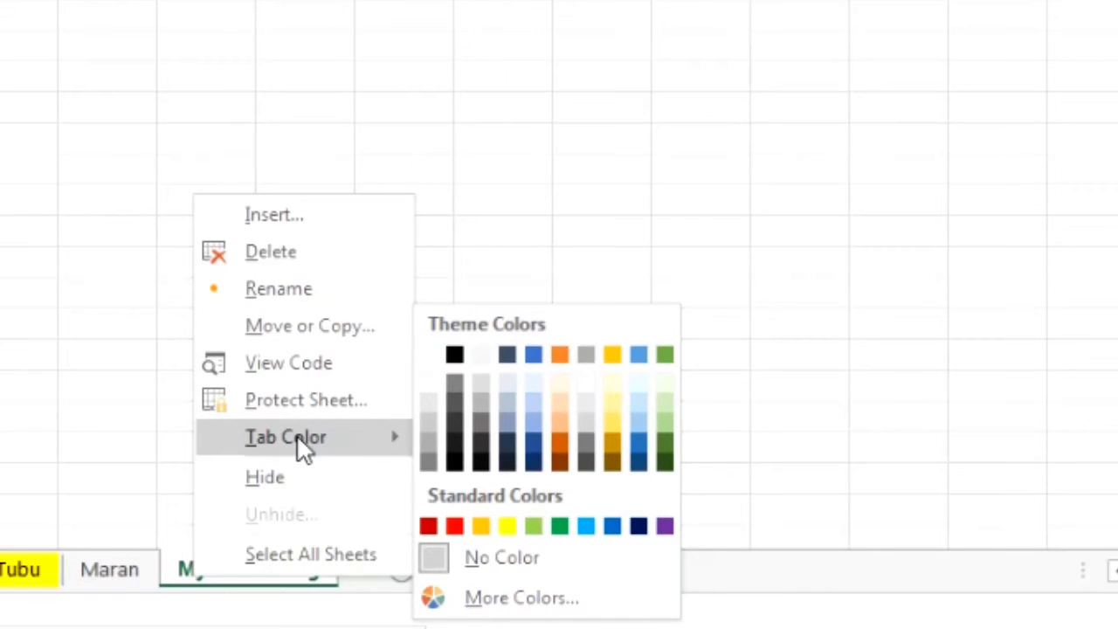
left_click(454, 524)
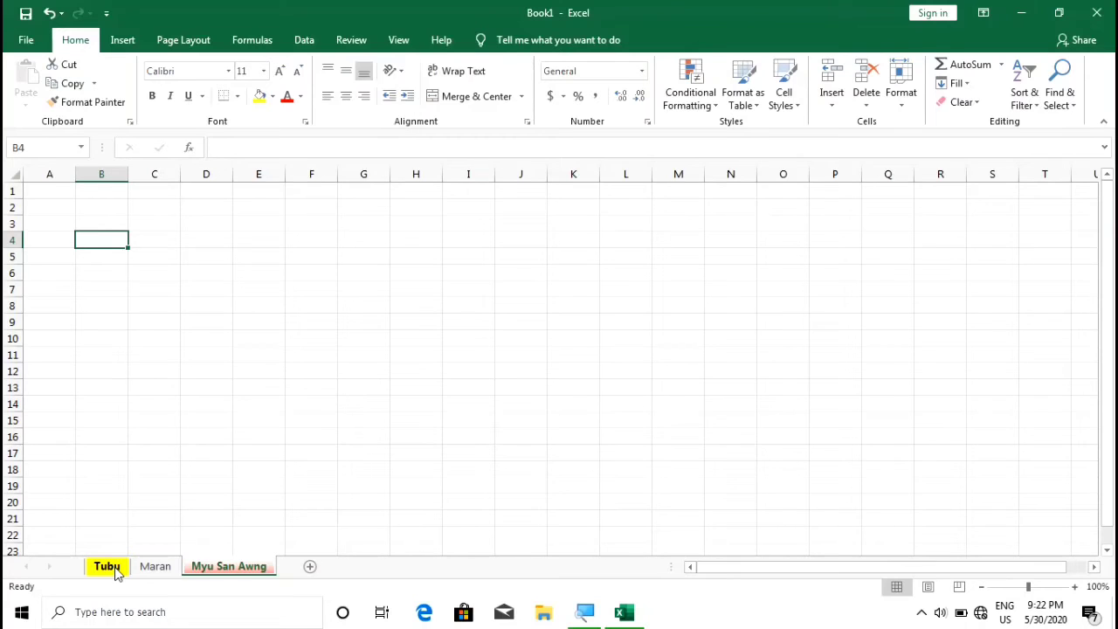
Delete the Tubu sheet from the workbook
right_click(116, 568)
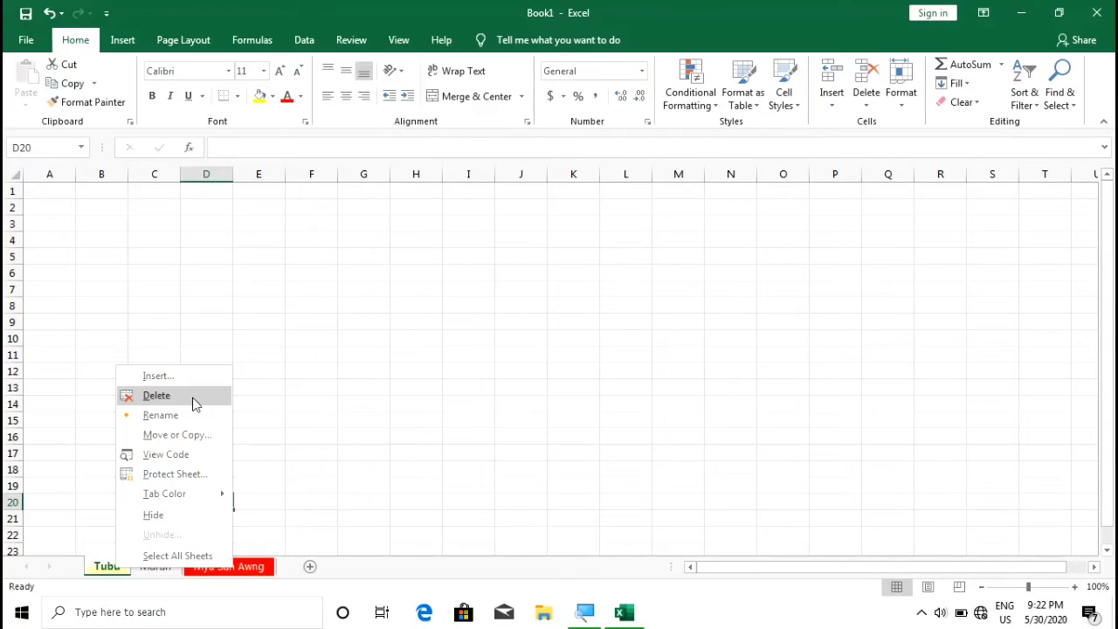
left_click(194, 404)
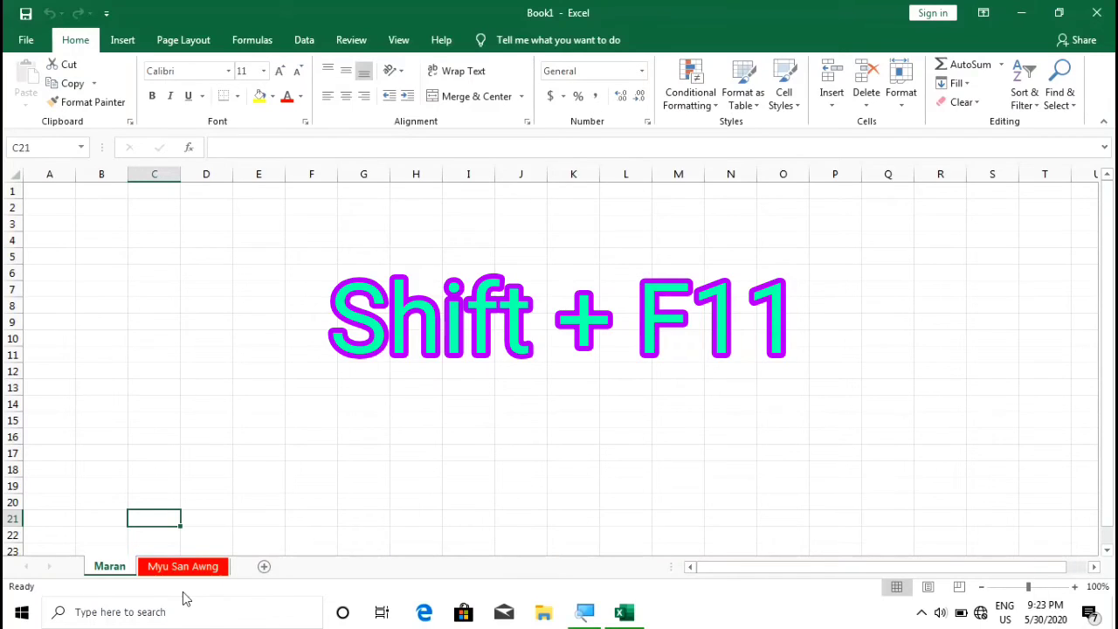
Insert a new blank worksheet, Sheet4, ahead of Maran with Shift+F11
key("shift+F11")
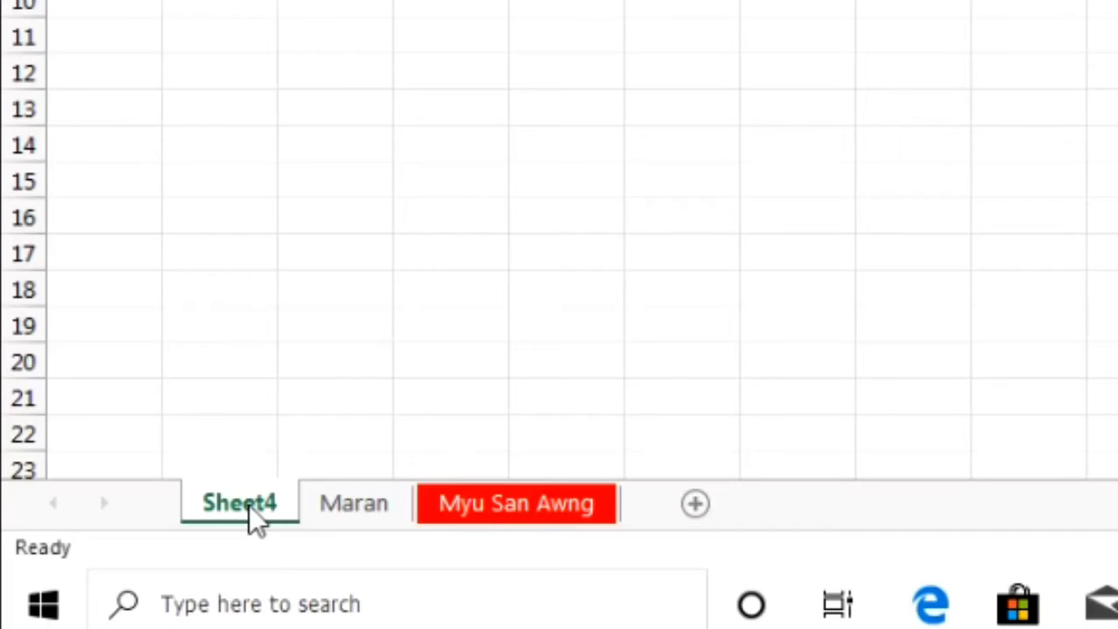
Delete Sheet4, insert a fresh blank Sheet5 in its place, then switch to Maran
right_click(248, 505)
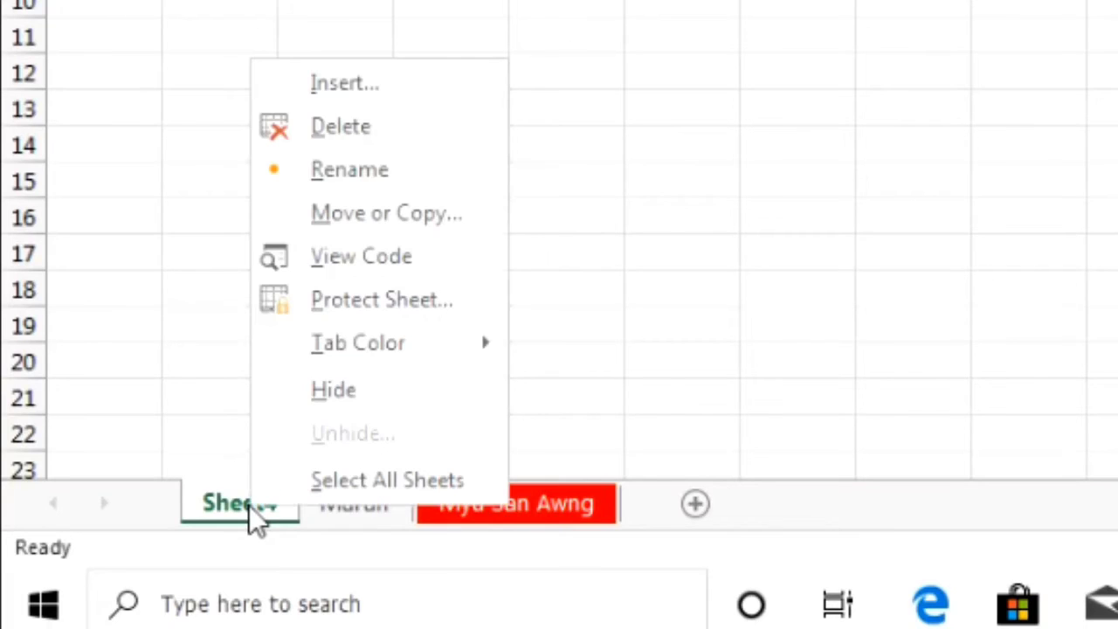
left_click(349, 141)
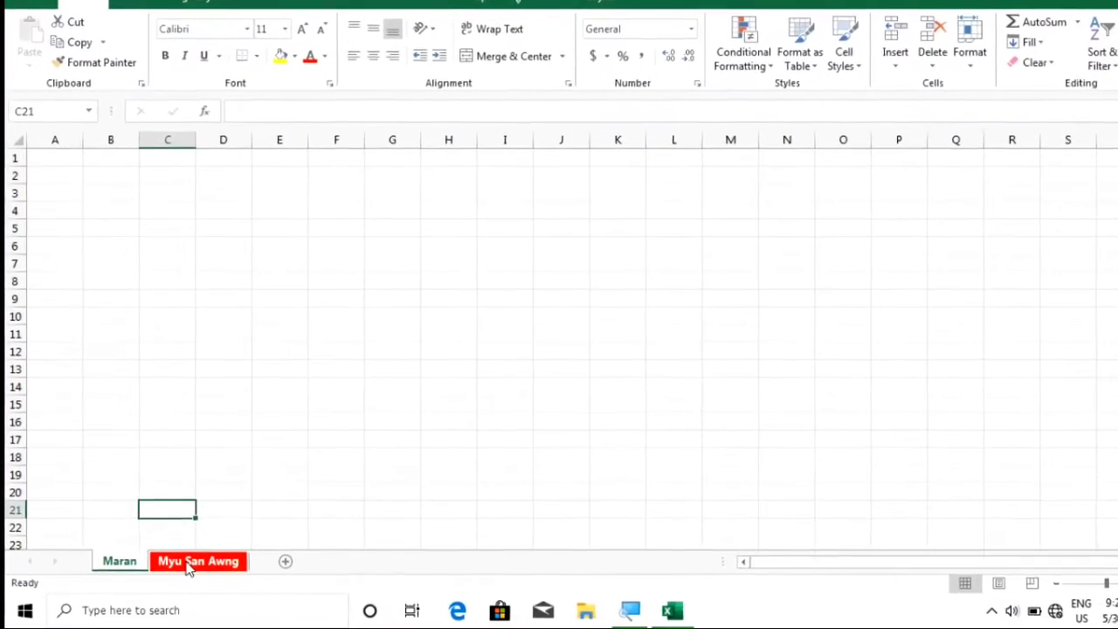
key("shift+F11")
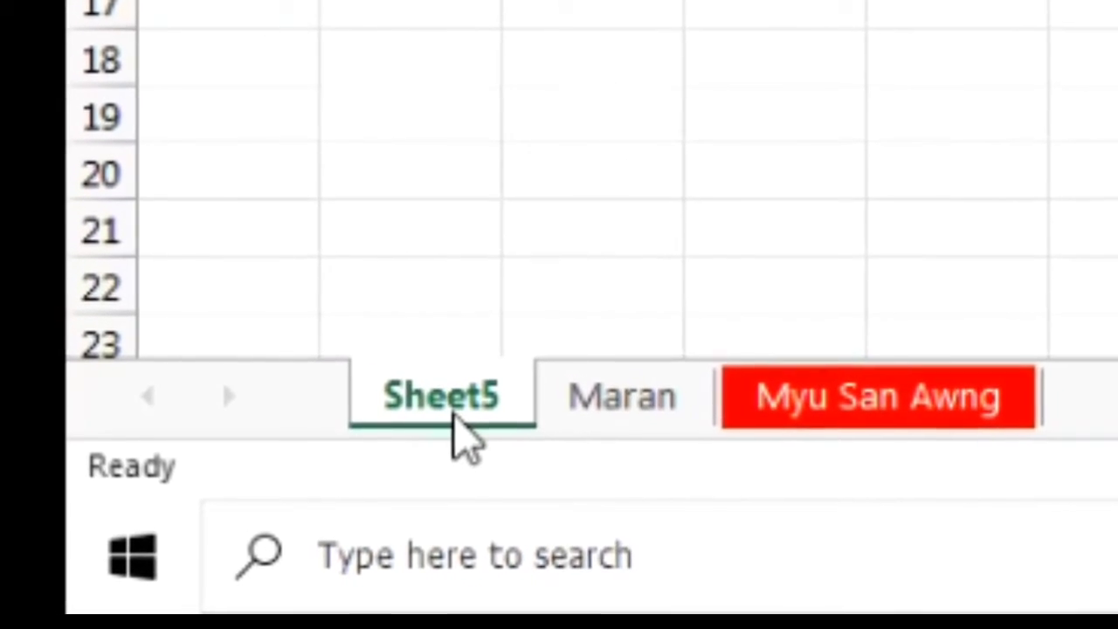
left_click(604, 403)
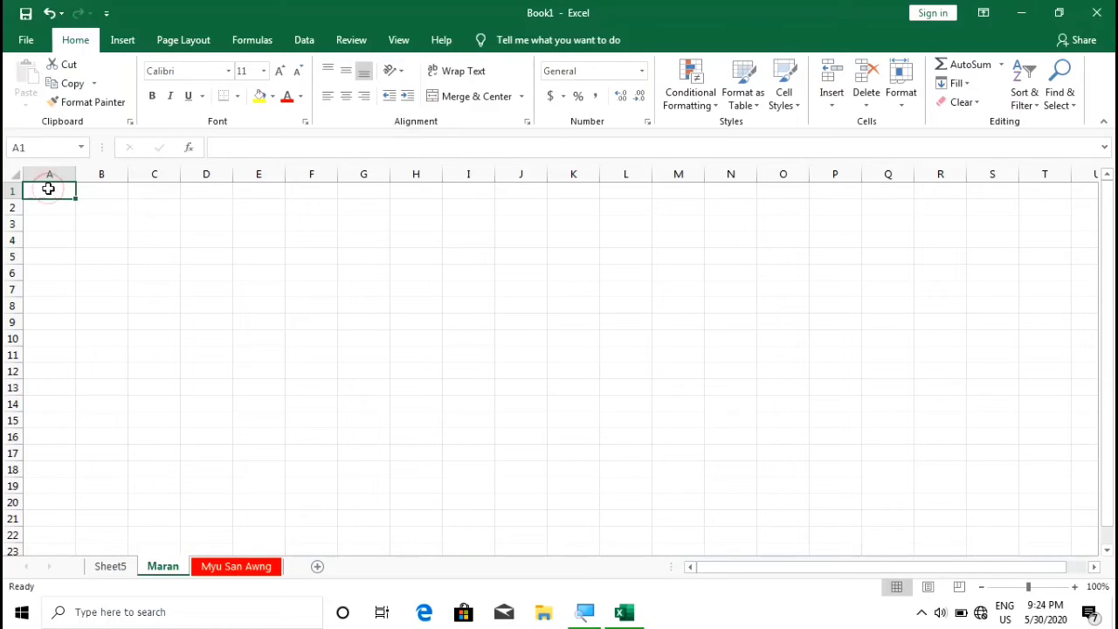
Enter the letters A, B, C, D, E, F, G across cells A1 to G1 on Maran
type("A\tB\tC\tD\tE\tF\t")
type("G")
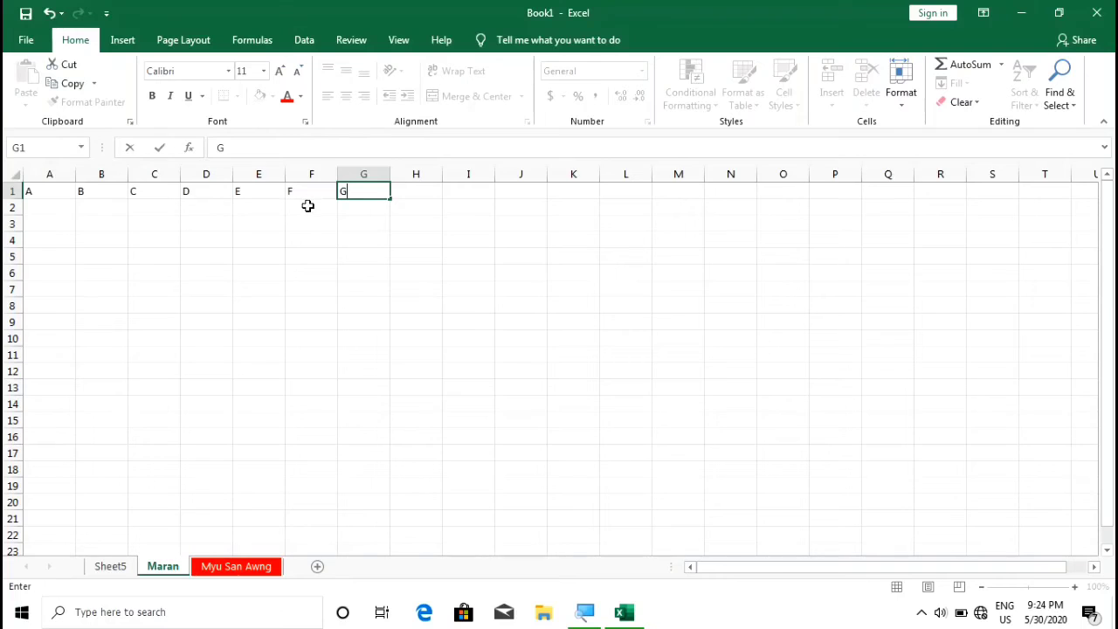
left_click(91, 200)
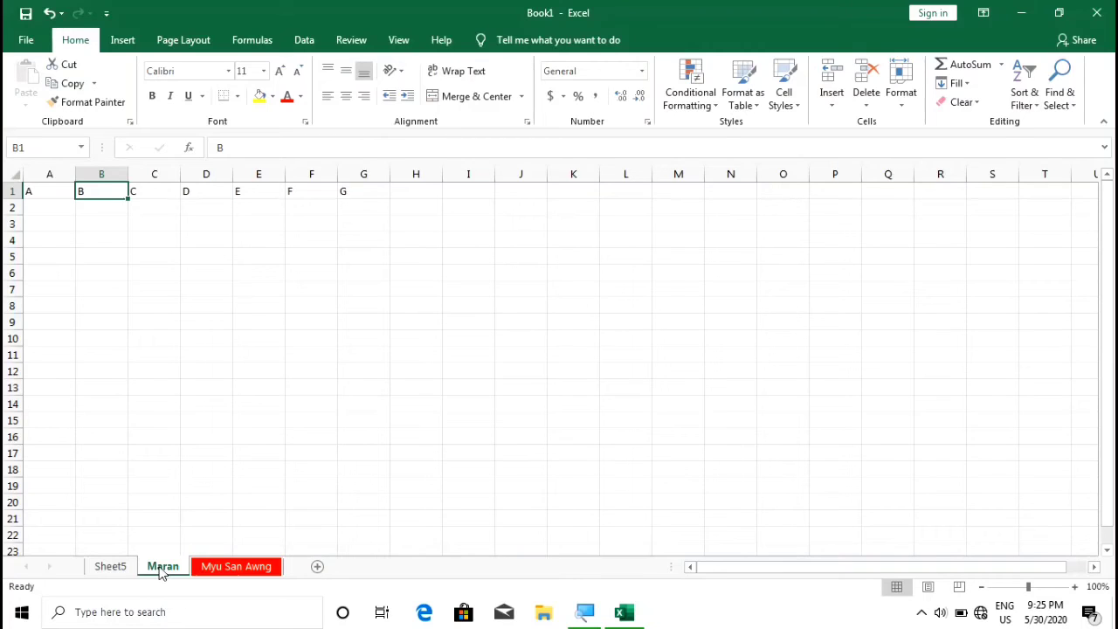
Protect the Maran sheet with a password, entering it again in the confirmation prompt
right_click(160, 567)
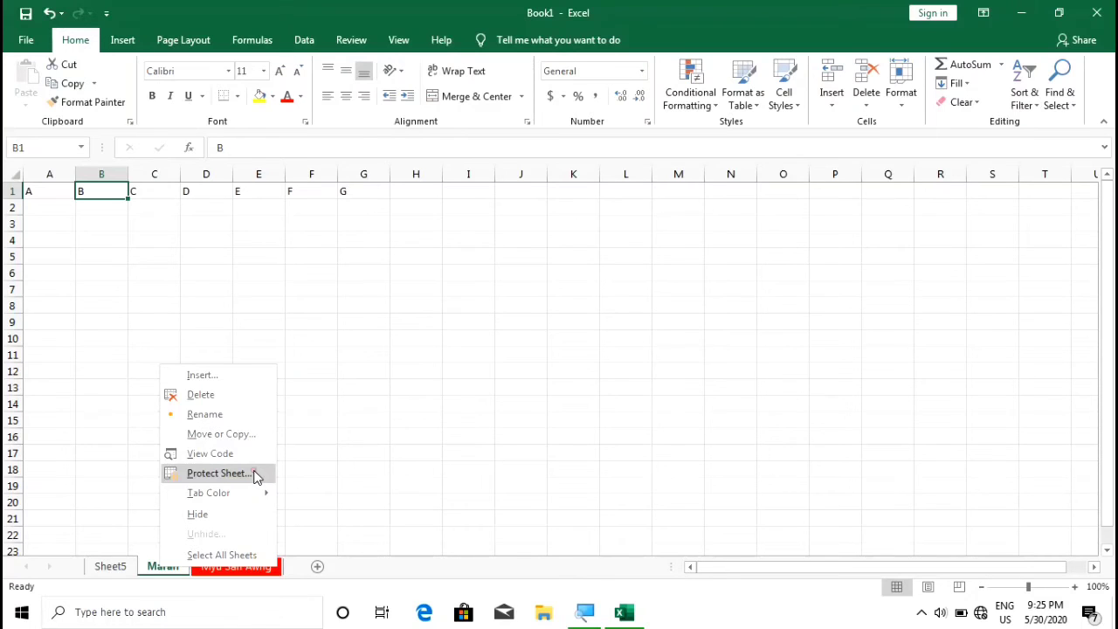
left_click(218, 472)
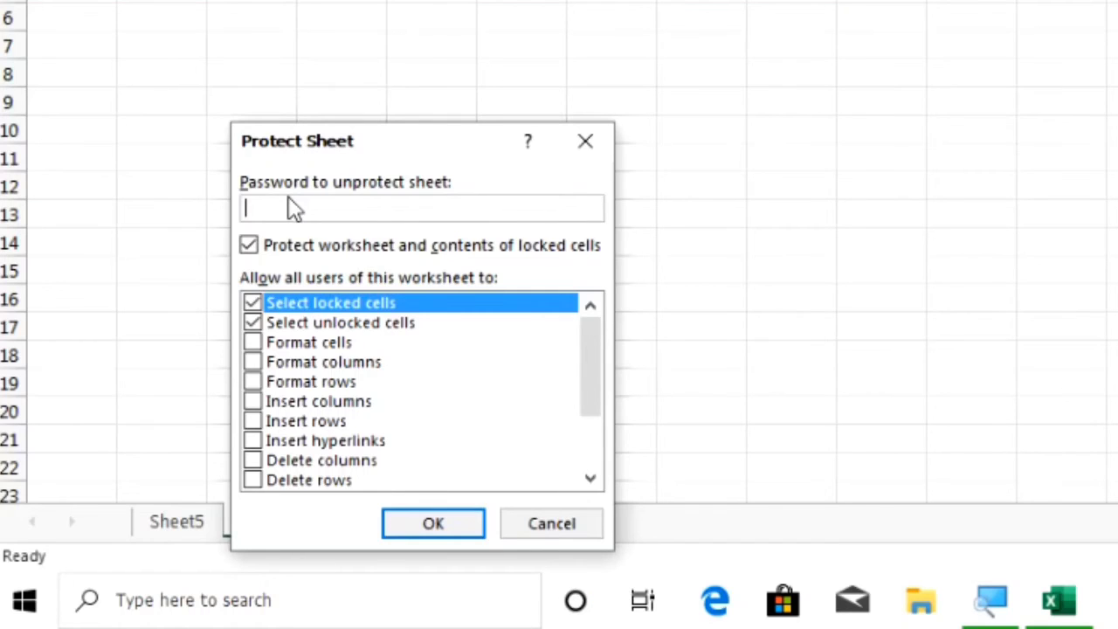
type("1234567890")
left_click(450, 526)
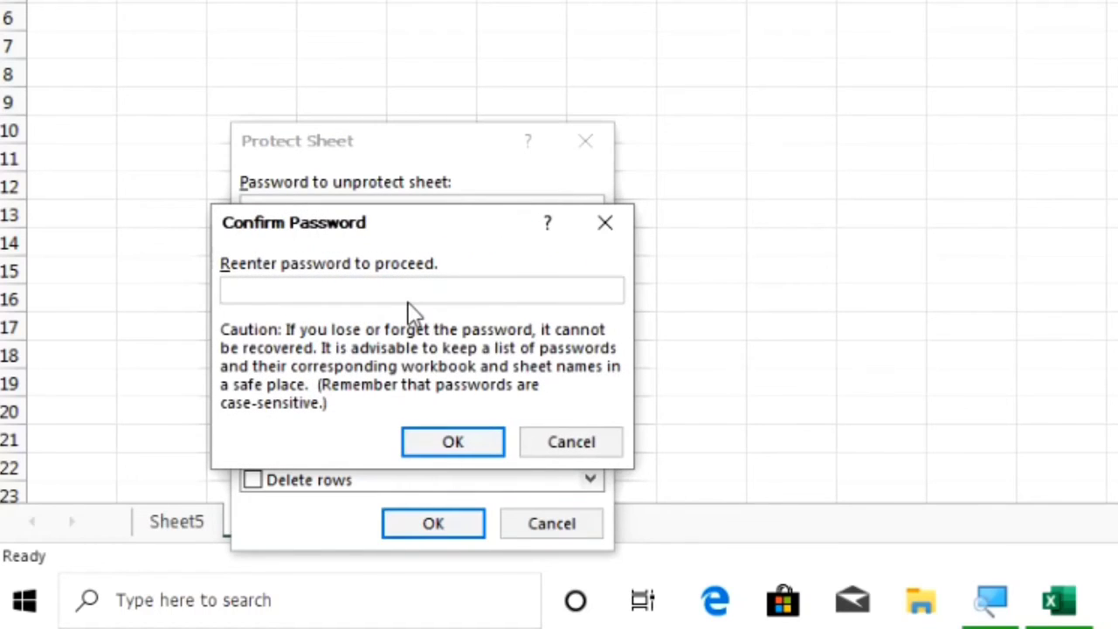
type("123456789")
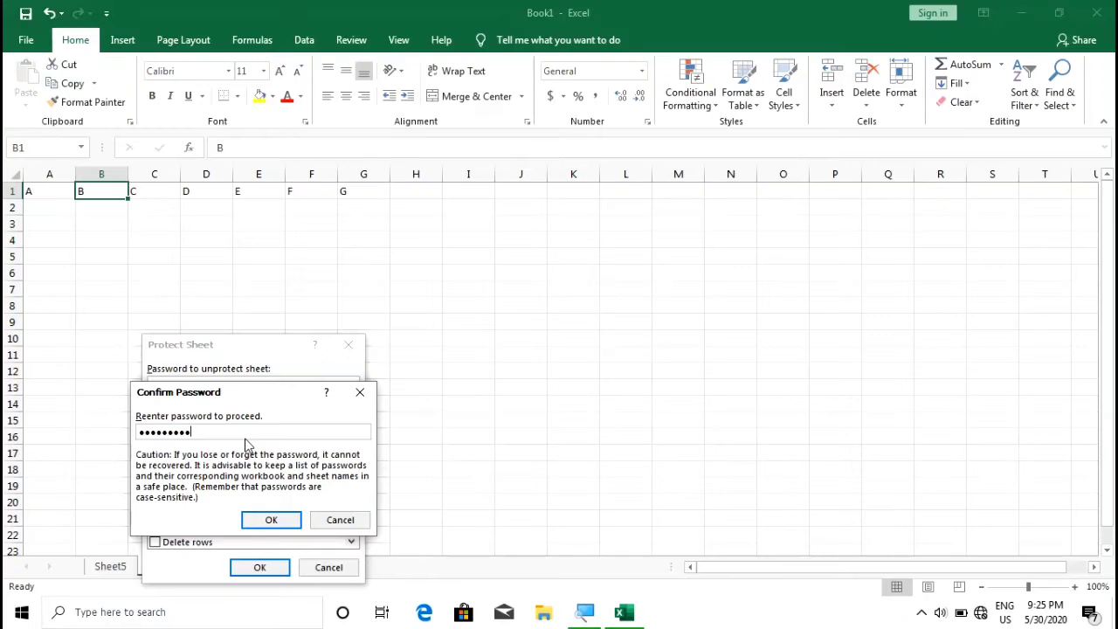
left_click(268, 521)
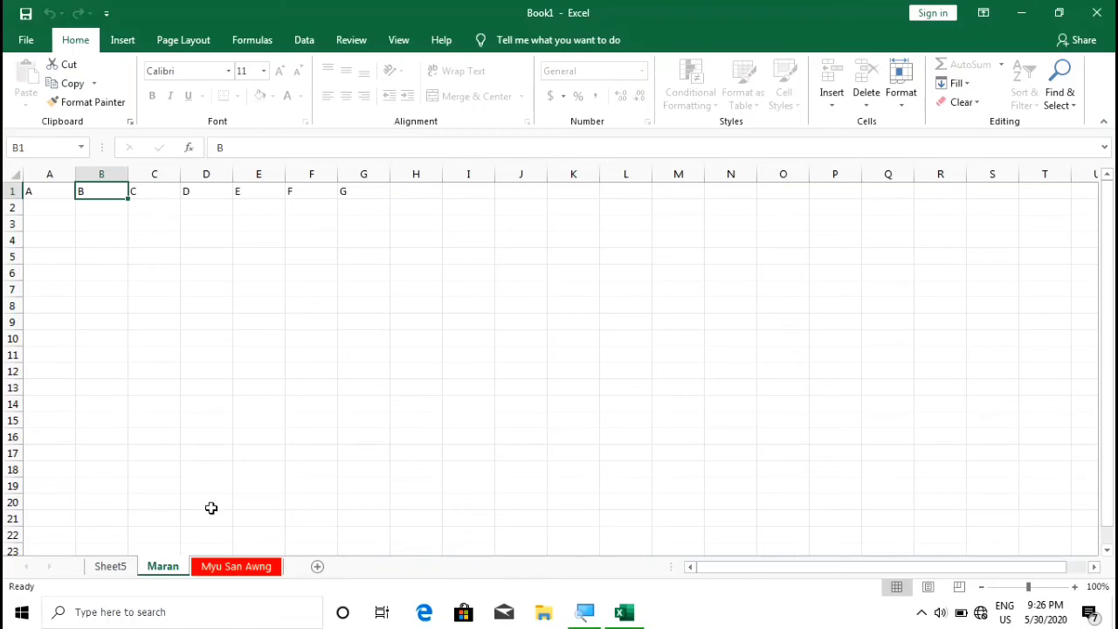
left_click(110, 566)
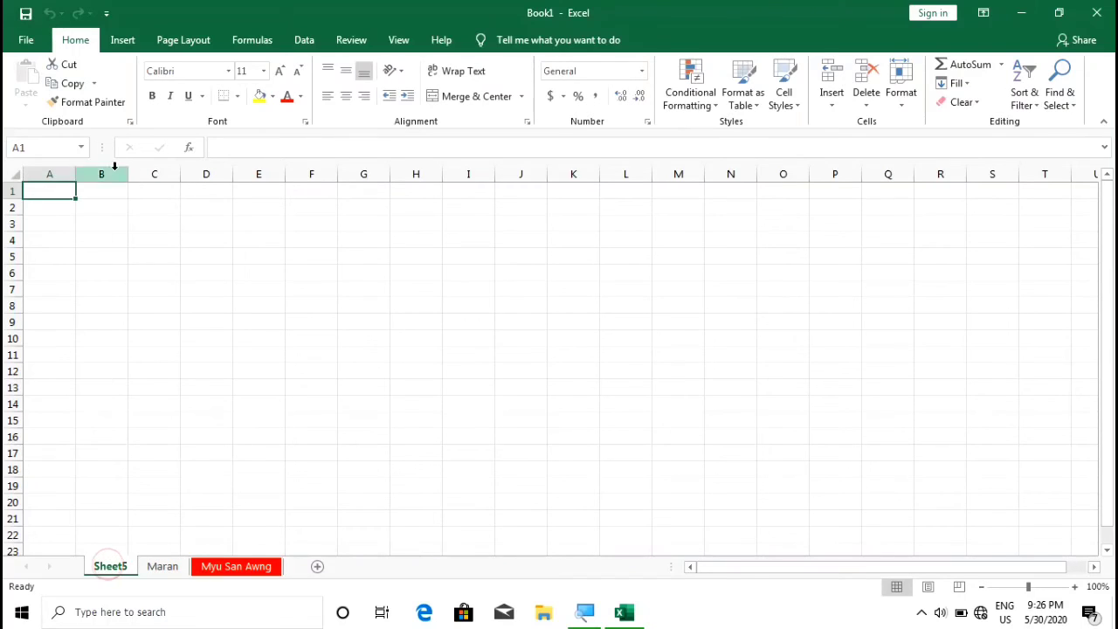
left_click(173, 215)
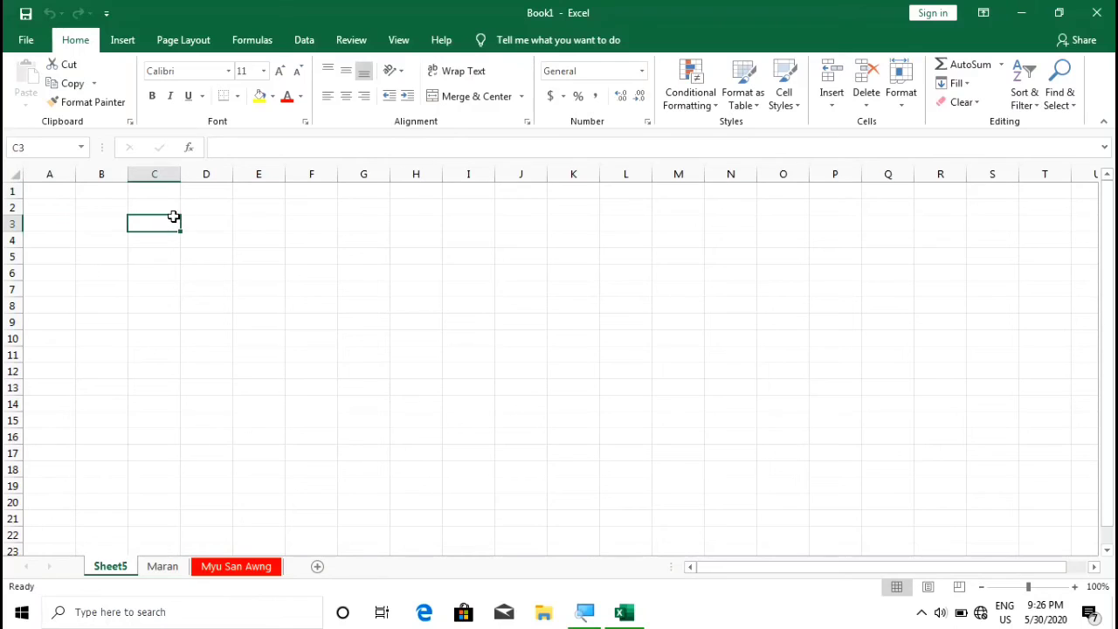
type("Q")
key("BackSpace")
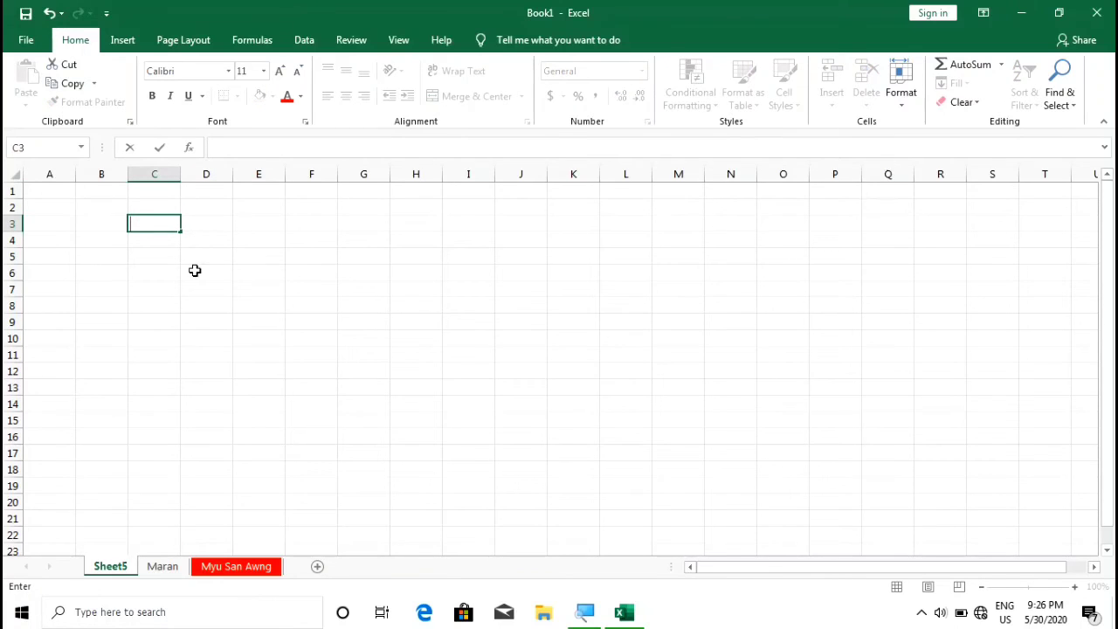
left_click(231, 567)
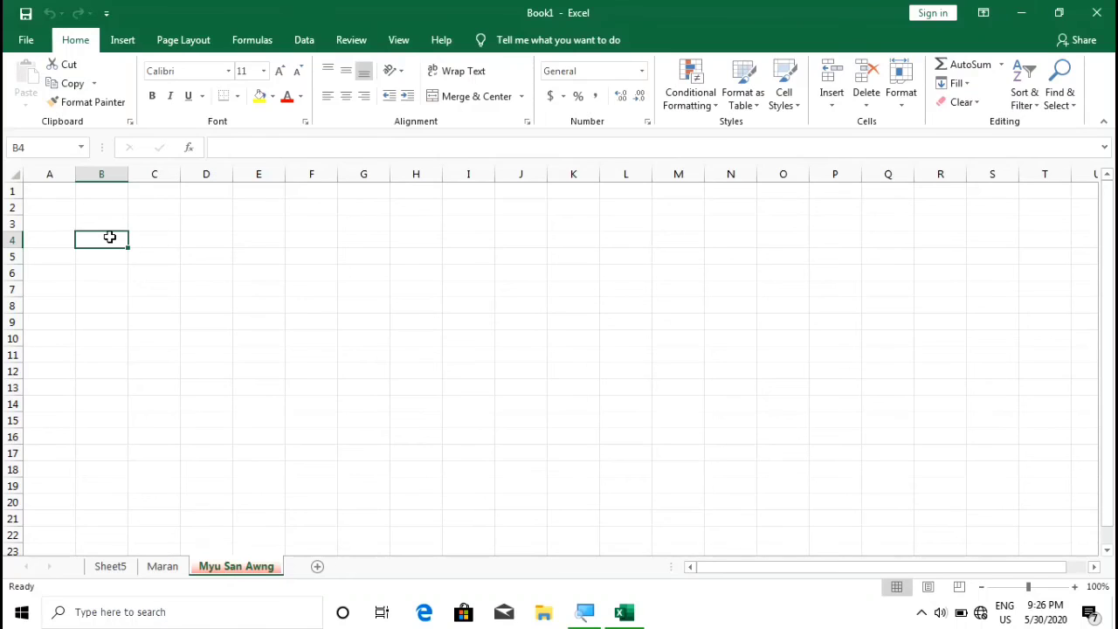
type("W")
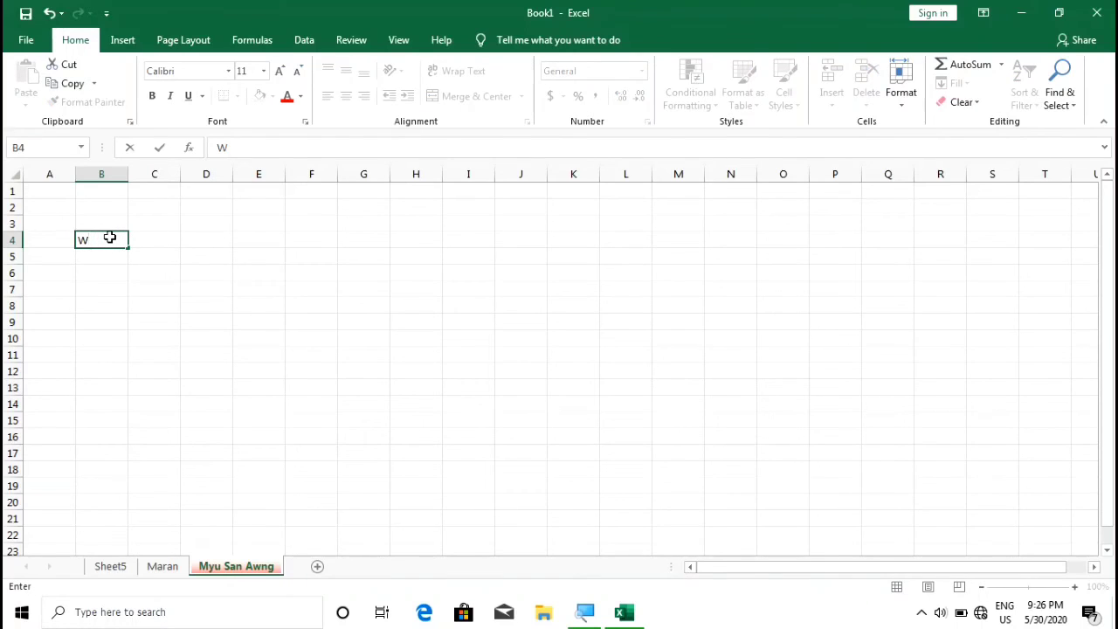
key("BackSpace")
left_click(165, 567)
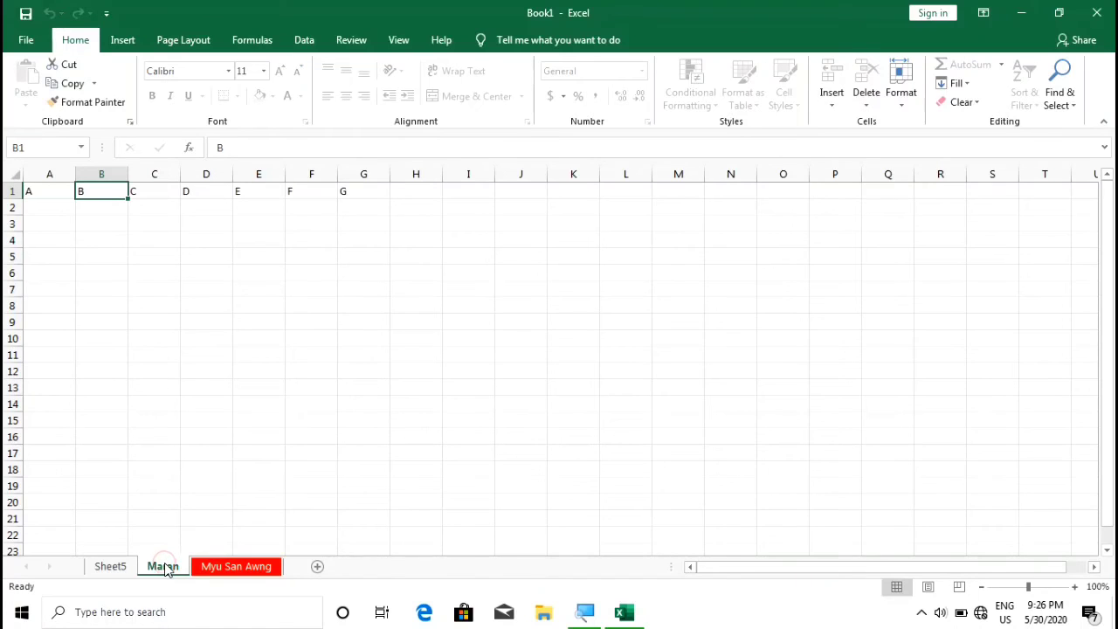
left_click(170, 291)
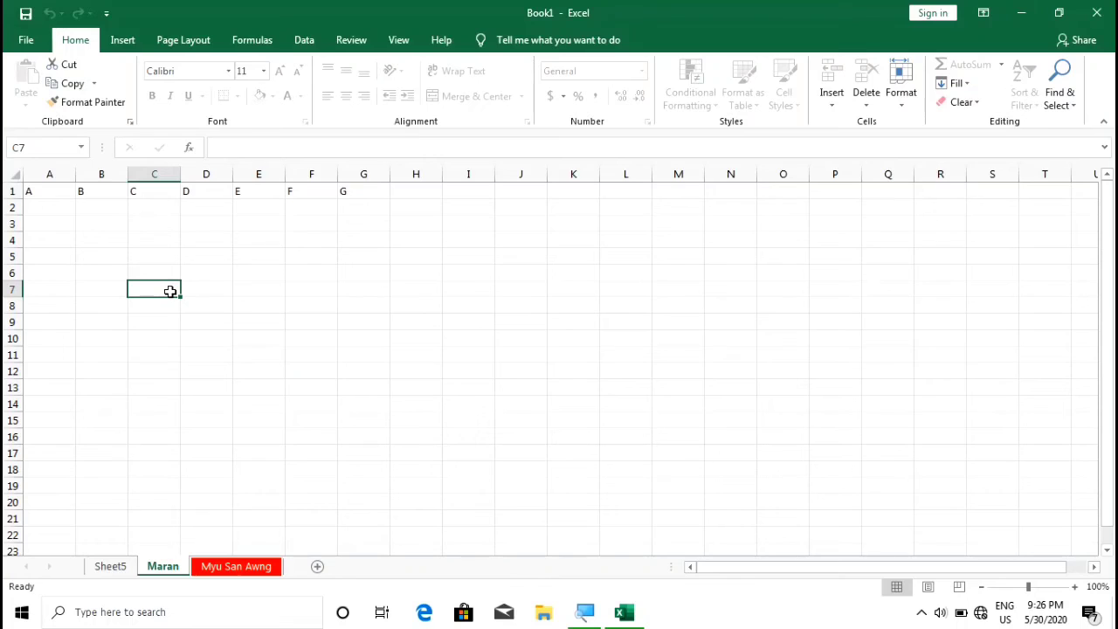
double_click(170, 291)
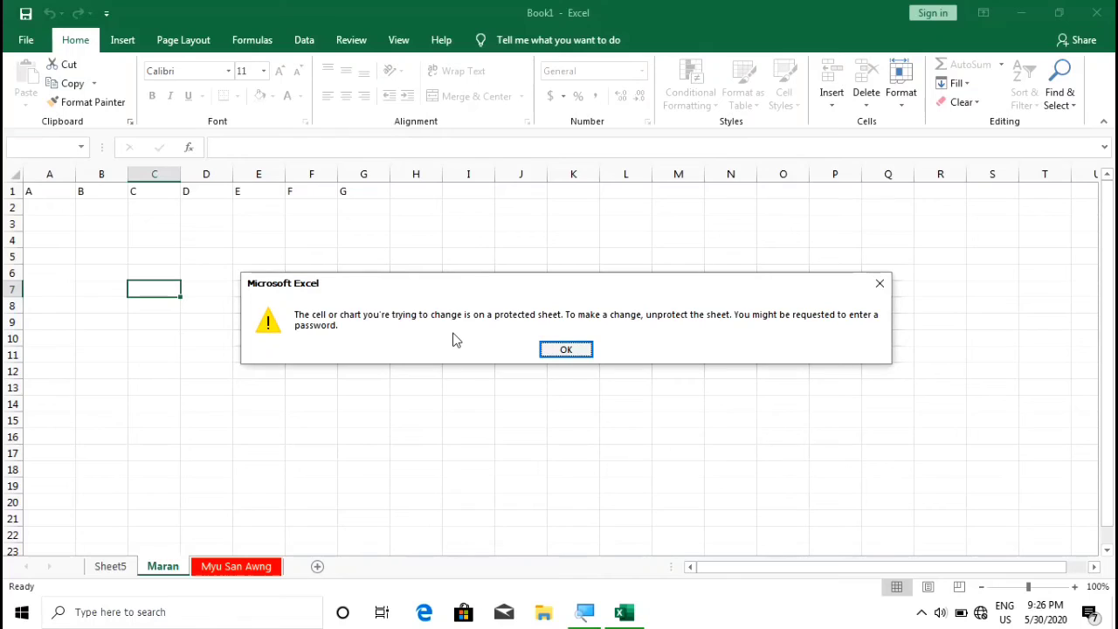
left_click(568, 350)
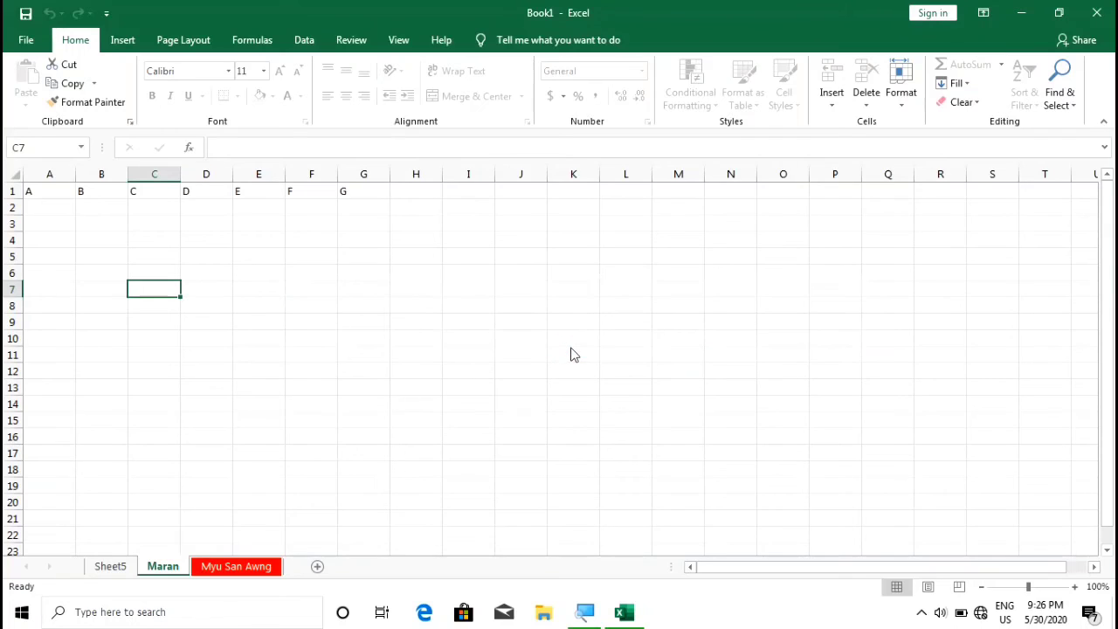
left_click(52, 193)
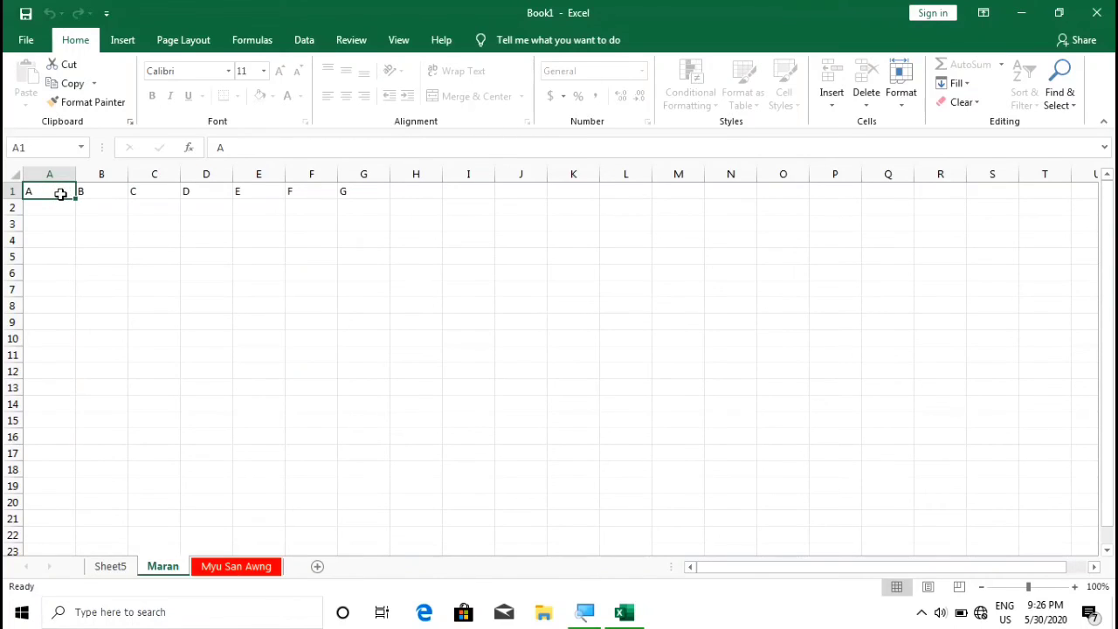
double_click(60, 194)
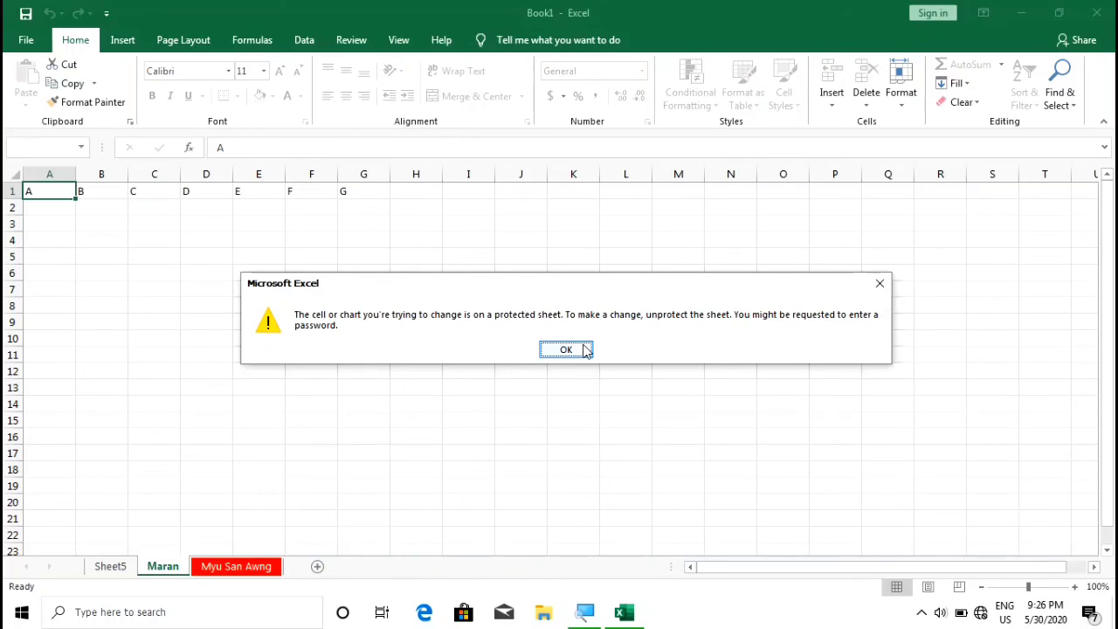
left_click(566, 349)
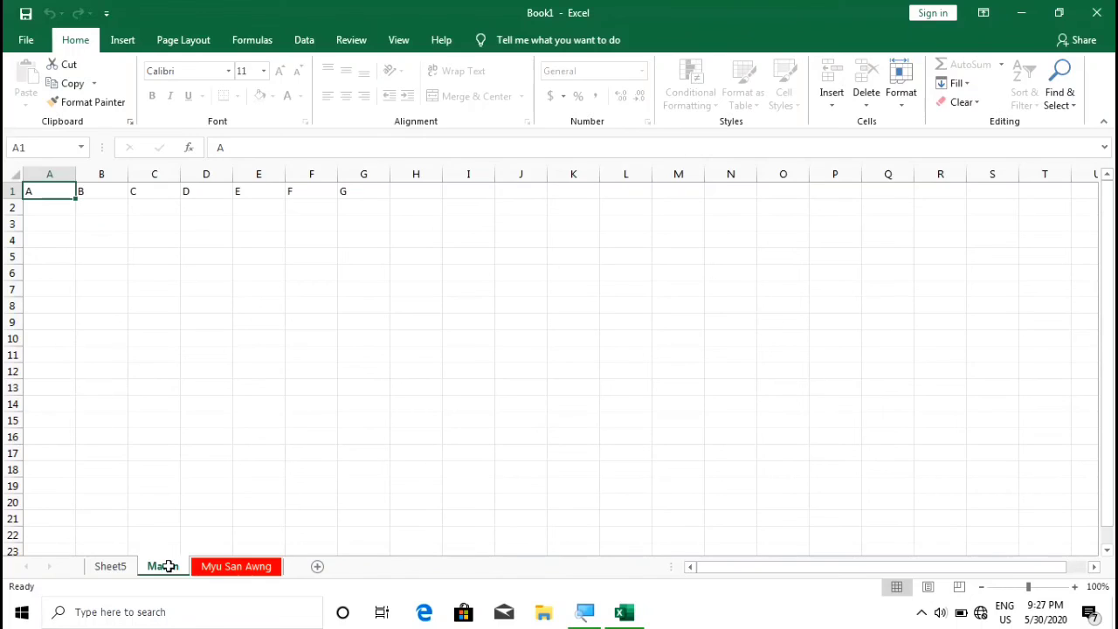
key("Return")
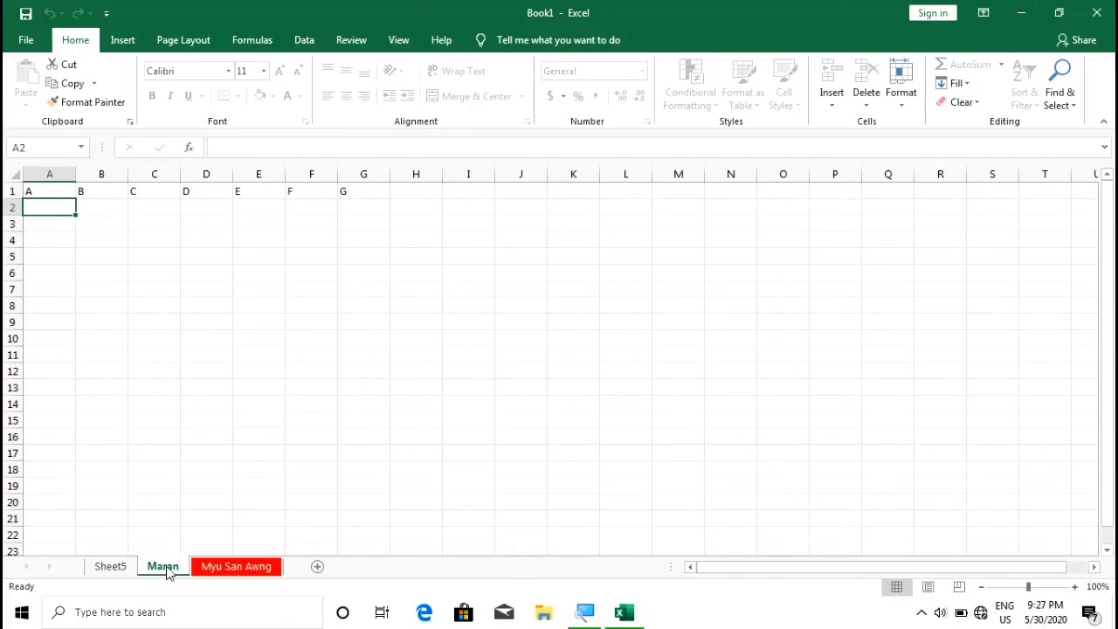
Bring up the Unprotect Sheet password prompt for the Maran sheet
right_click(167, 572)
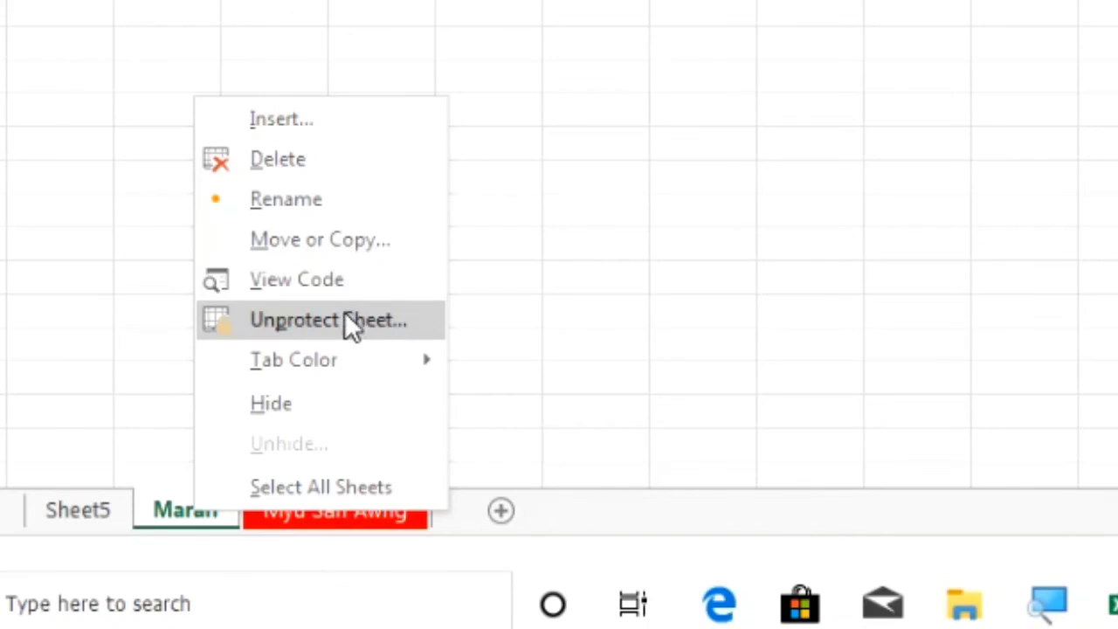
left_click(346, 320)
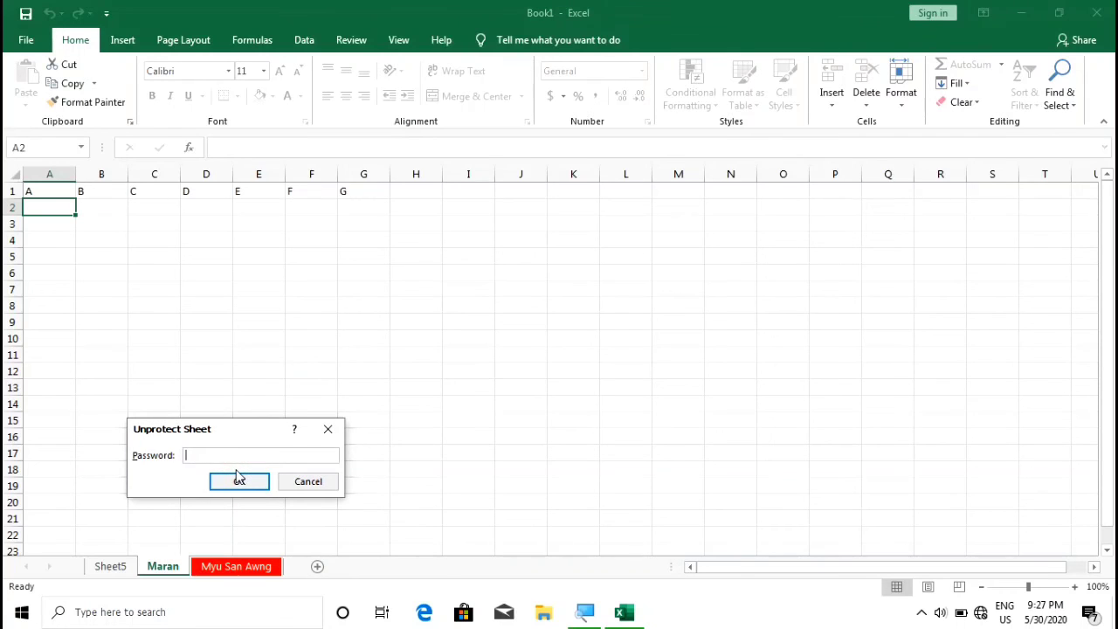
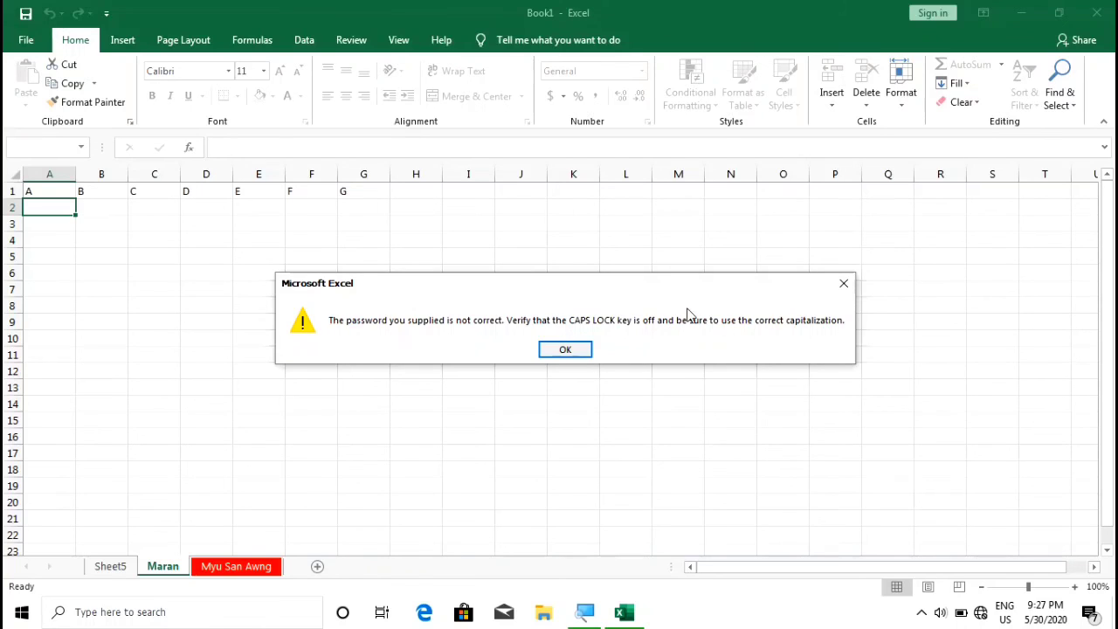
Dismiss the wrong-password error and the warning that cell A2 is still protected
left_click(568, 349)
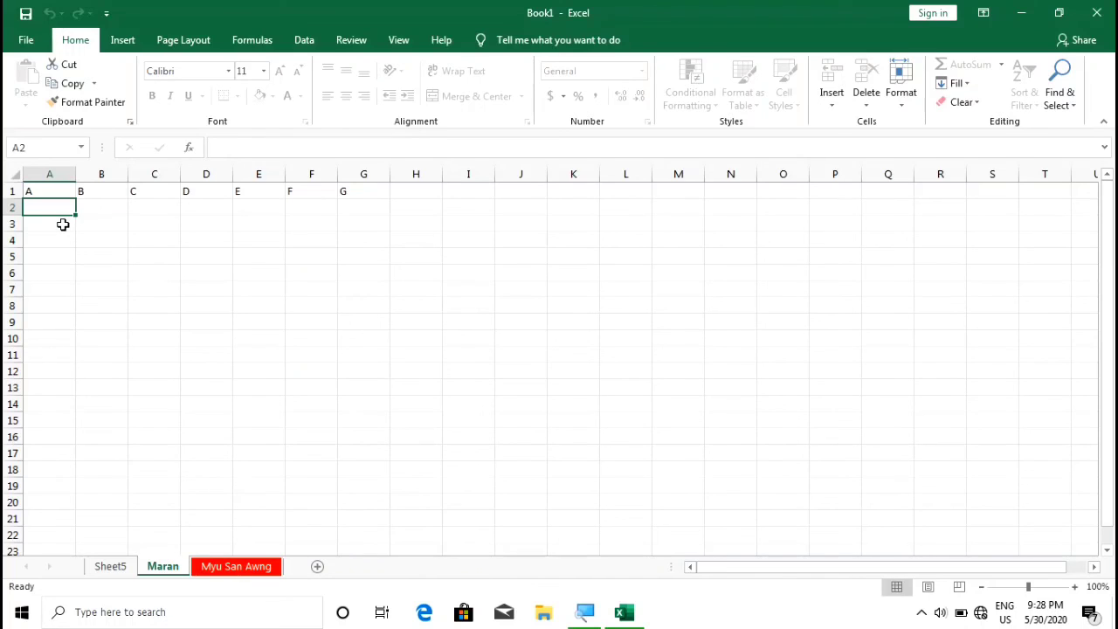
key("Delete")
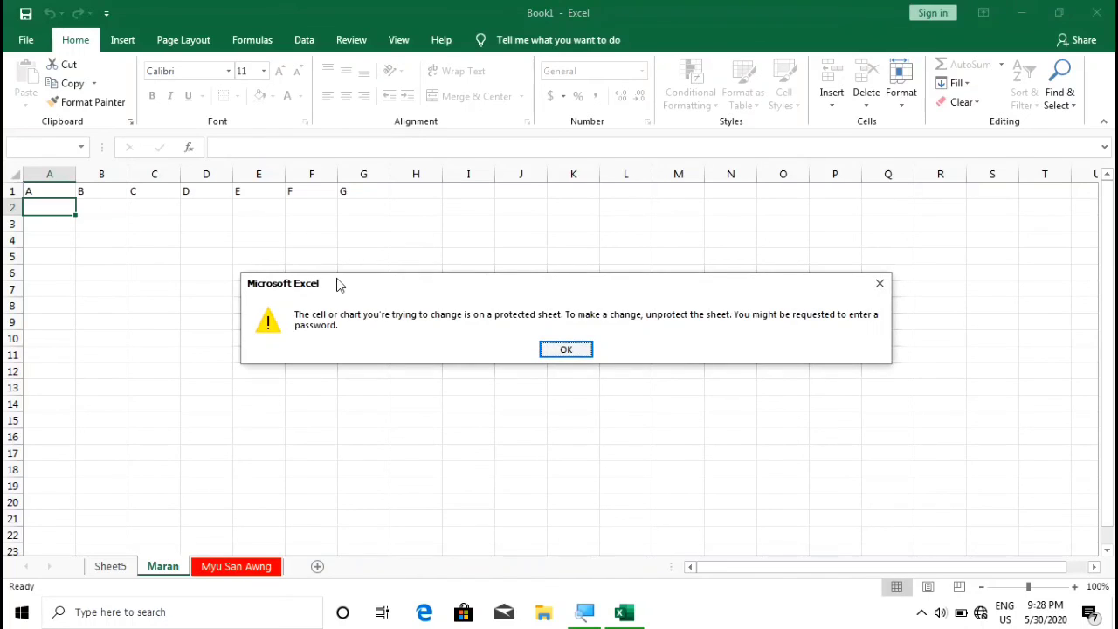
left_click(565, 349)
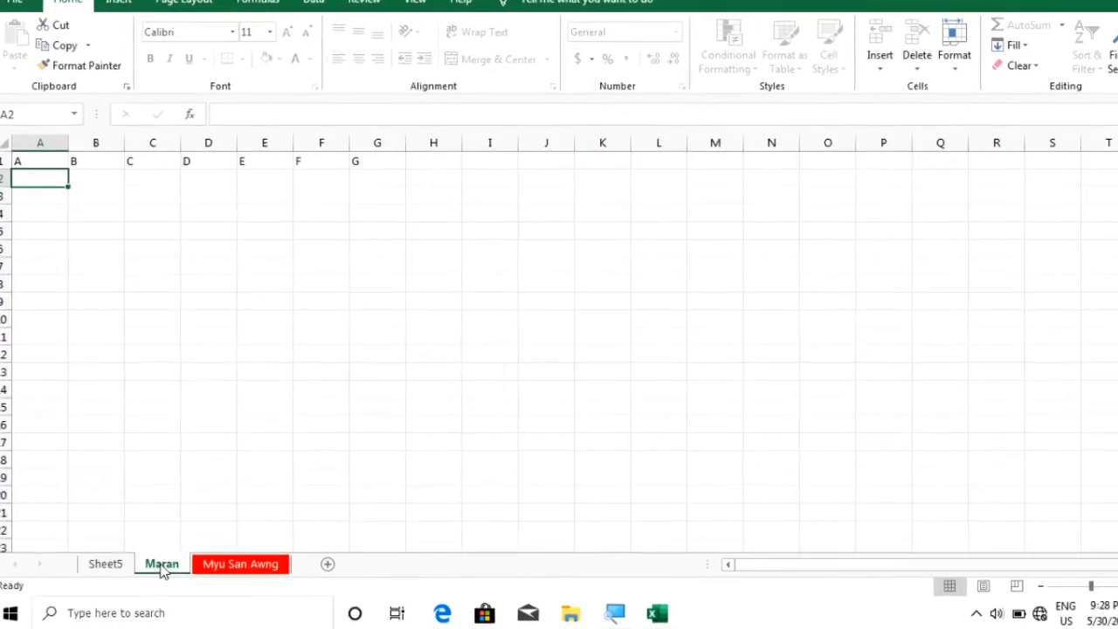
Unprotect the Maran sheet by entering its correct password
right_click(161, 563)
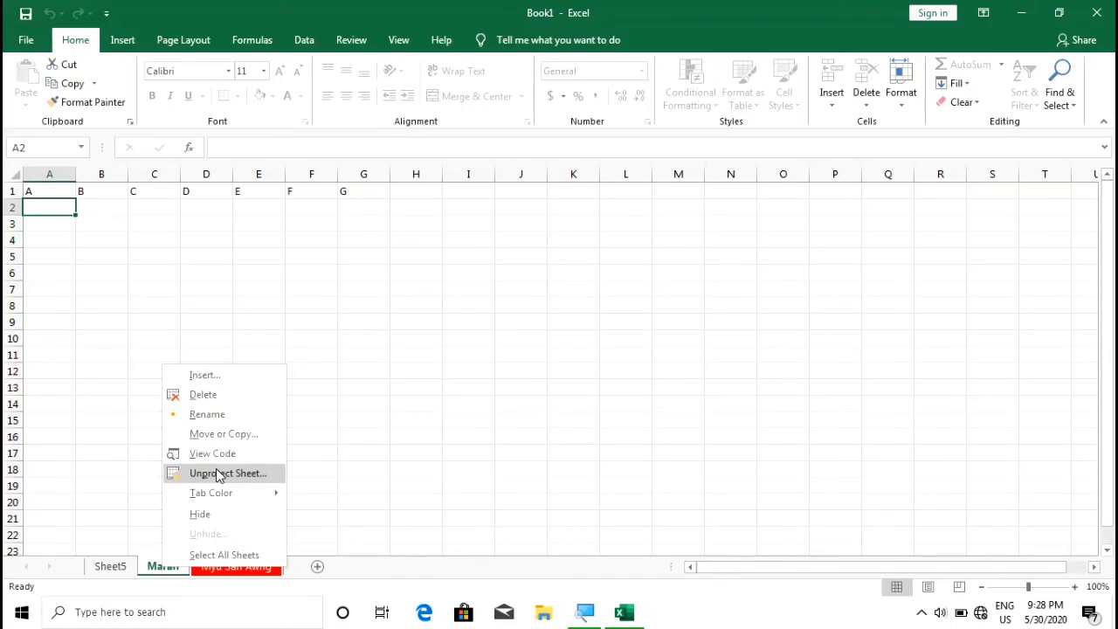
left_click(215, 469)
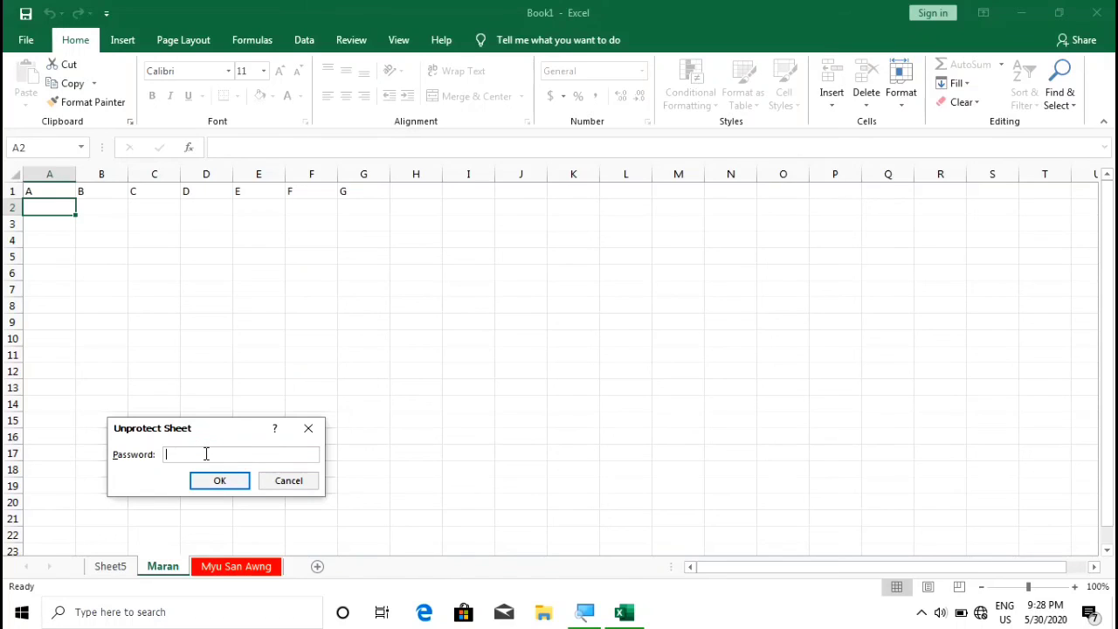
type("********")
left_click(227, 485)
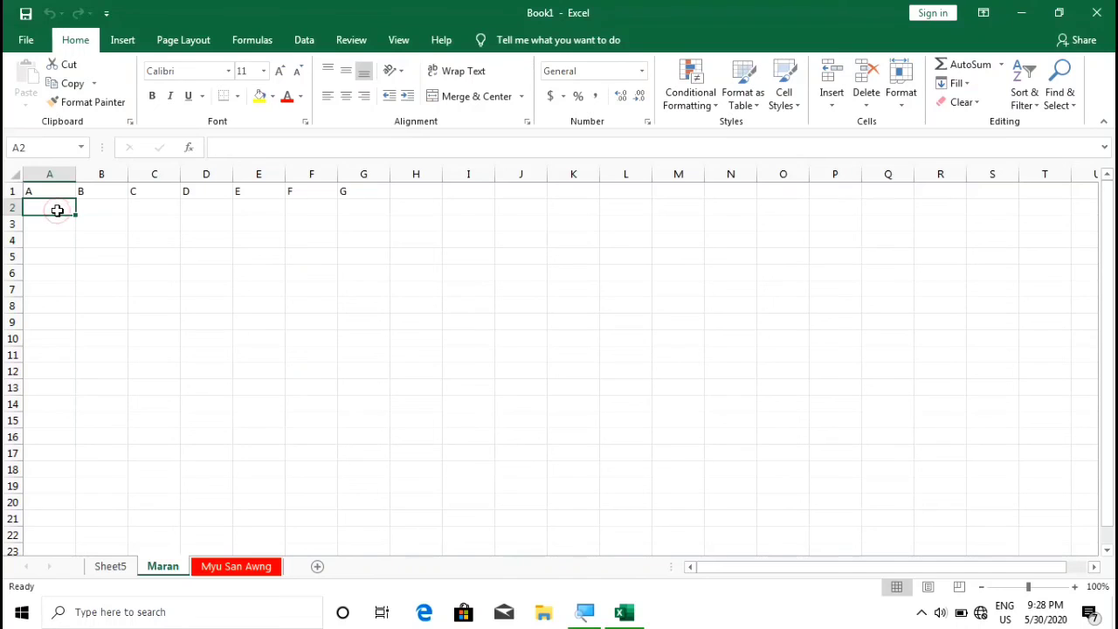
Enter the letters H, I, J, K, L, M, N across cells A2 to G2
type("H")
key("Tab")
type("I")
key("Tab")
type("J")
key("Tab")
type("K")
key("Tab")
type("L")
key("Tab")
type("M")
key("Tab")
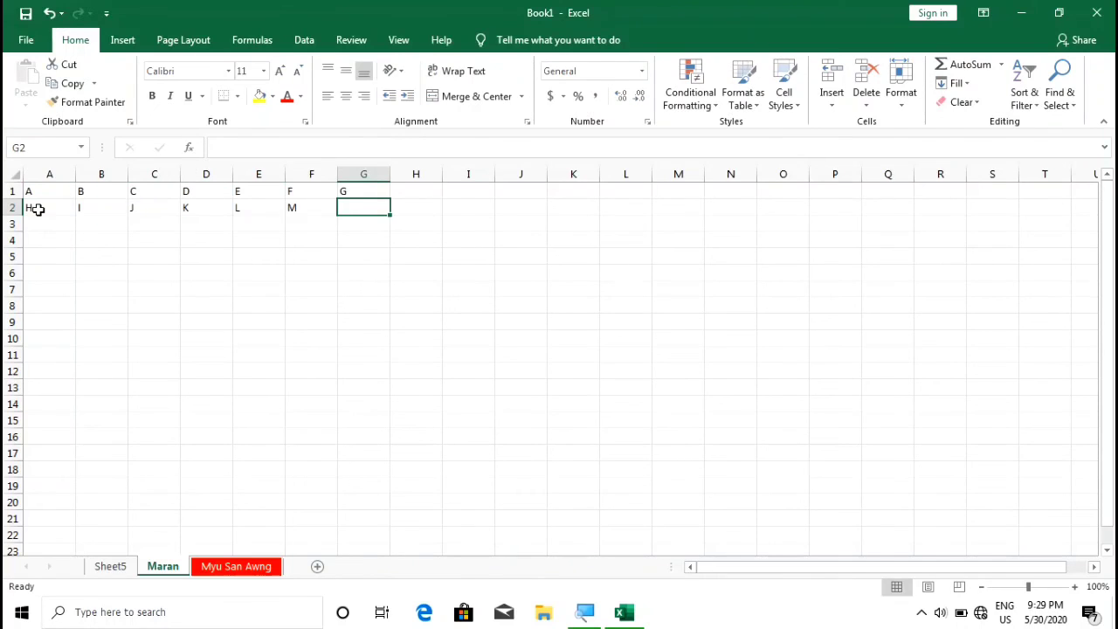
type("N")
key("Return")
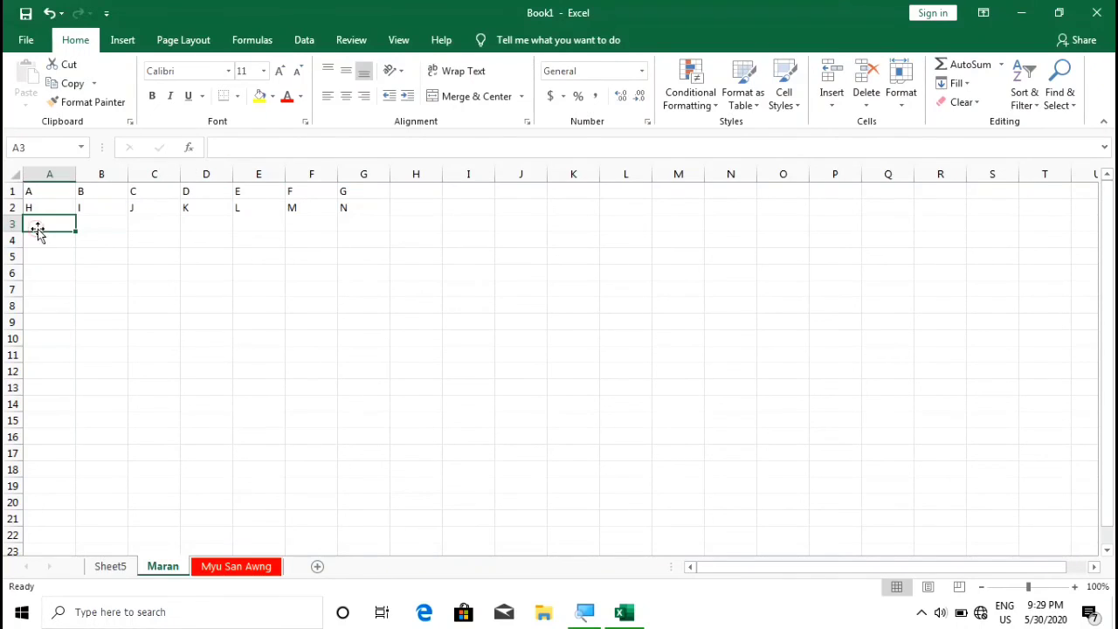